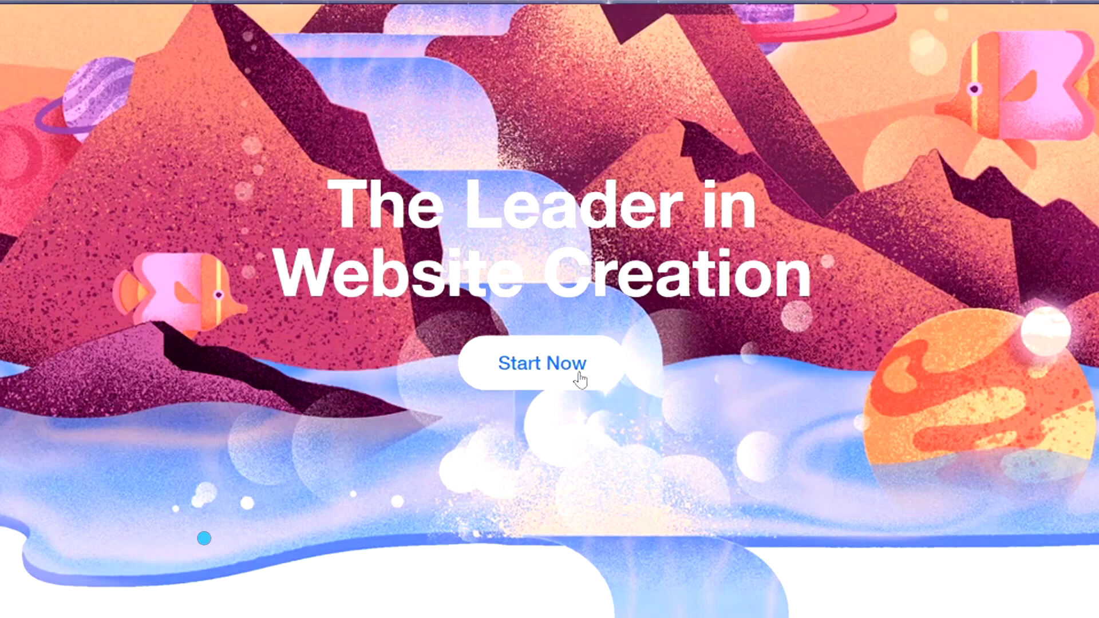
- Log in to Wix and start a new site from the My Sites menu
click(554, 382)
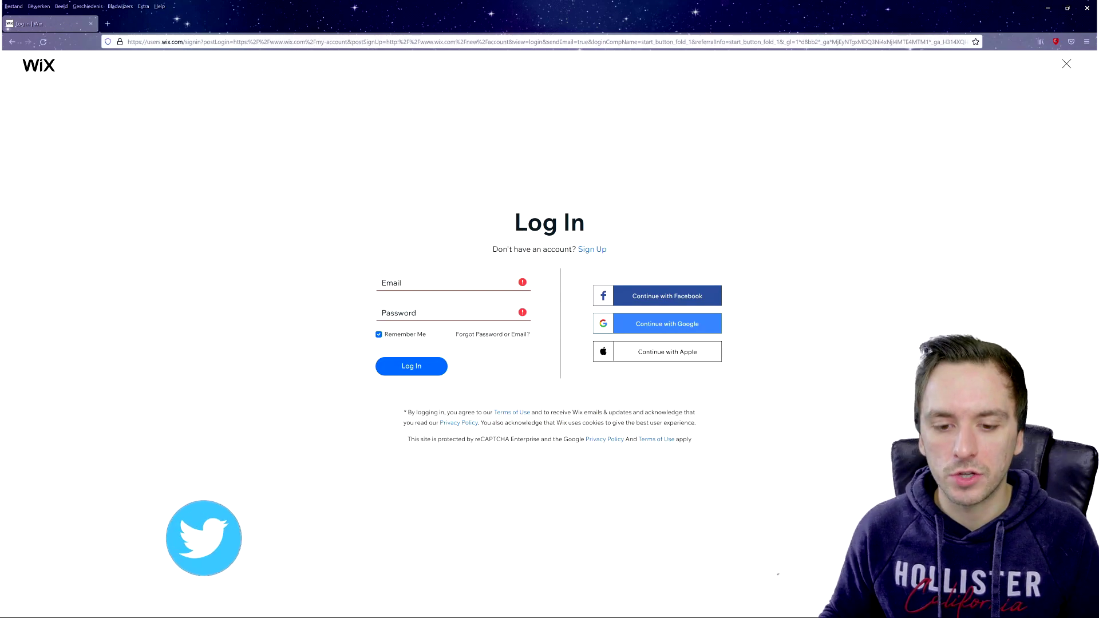
click(452, 284)
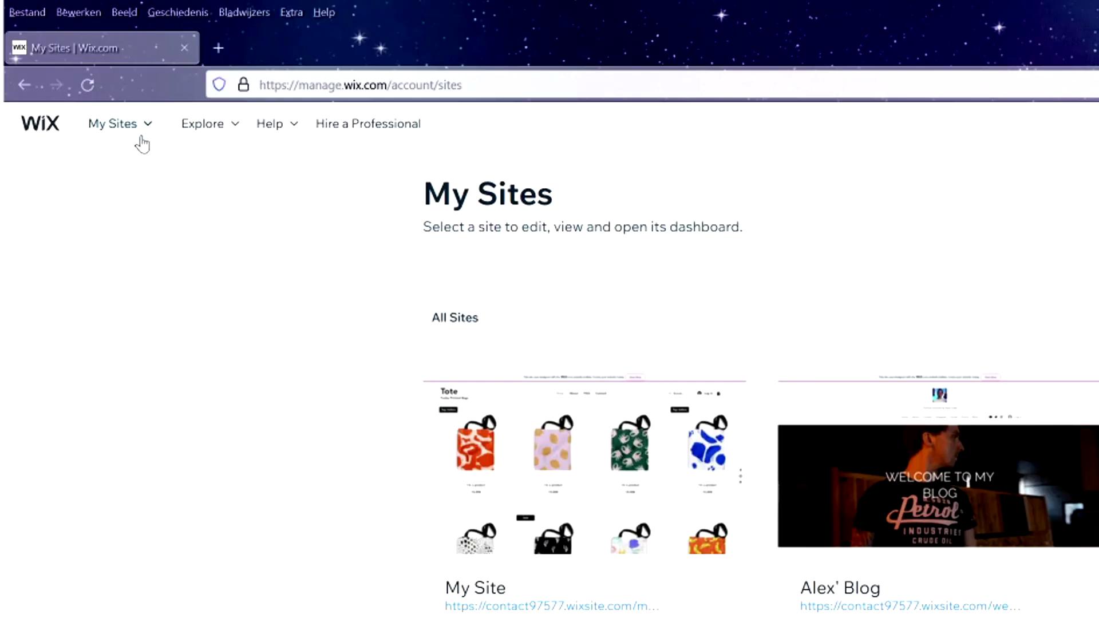
mouse_move(143, 133)
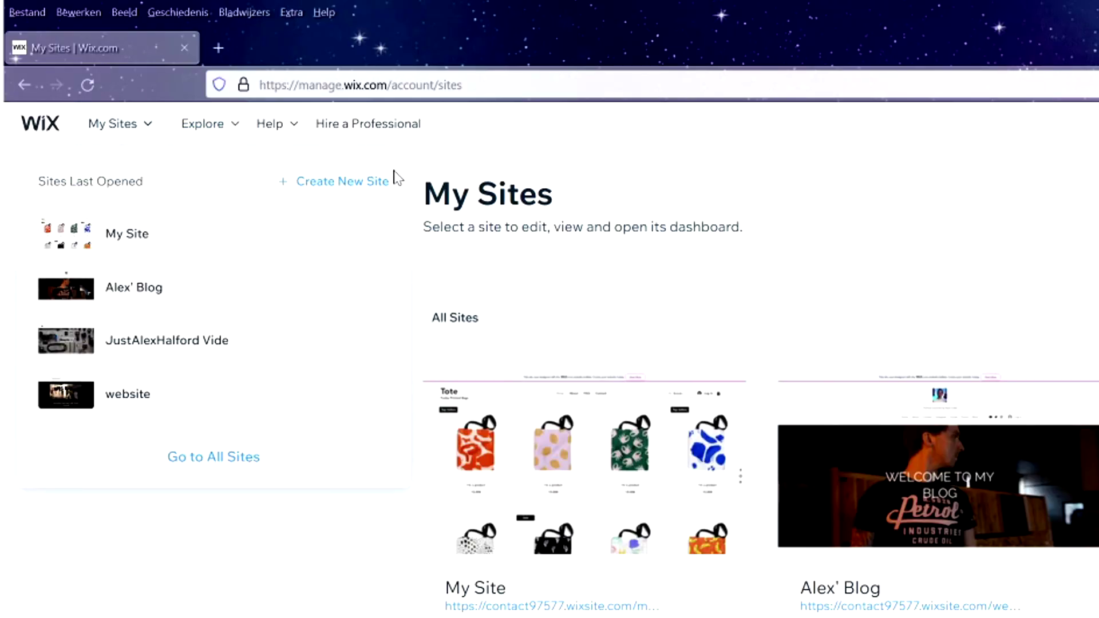
click(369, 183)
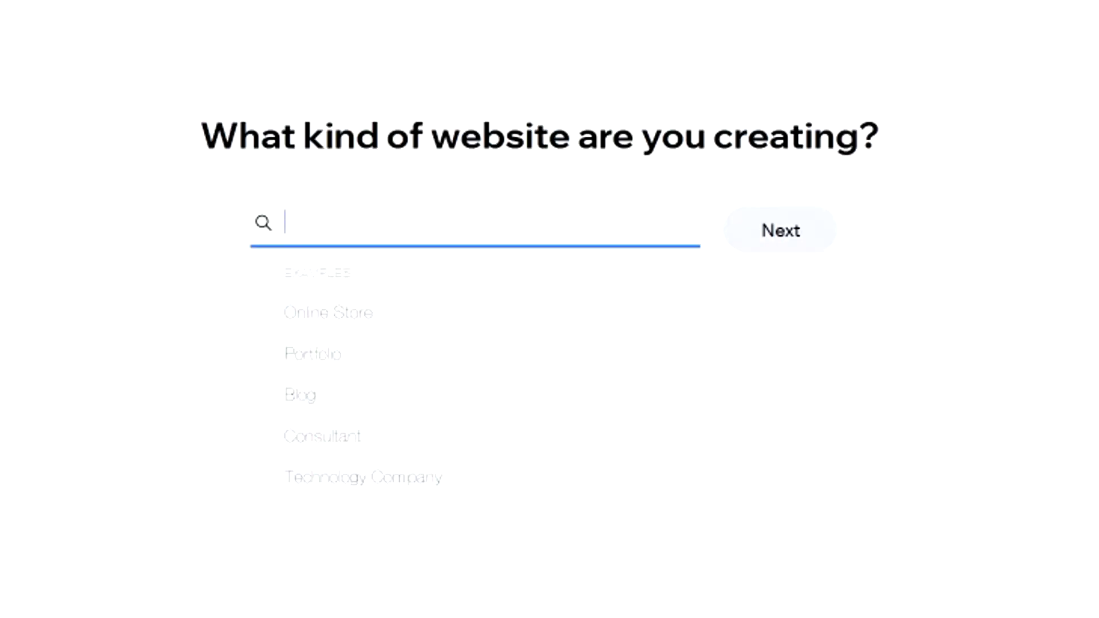
- Search 'video editing' and choose 'Video Editor Portfolio' as the site type
text(video editing)
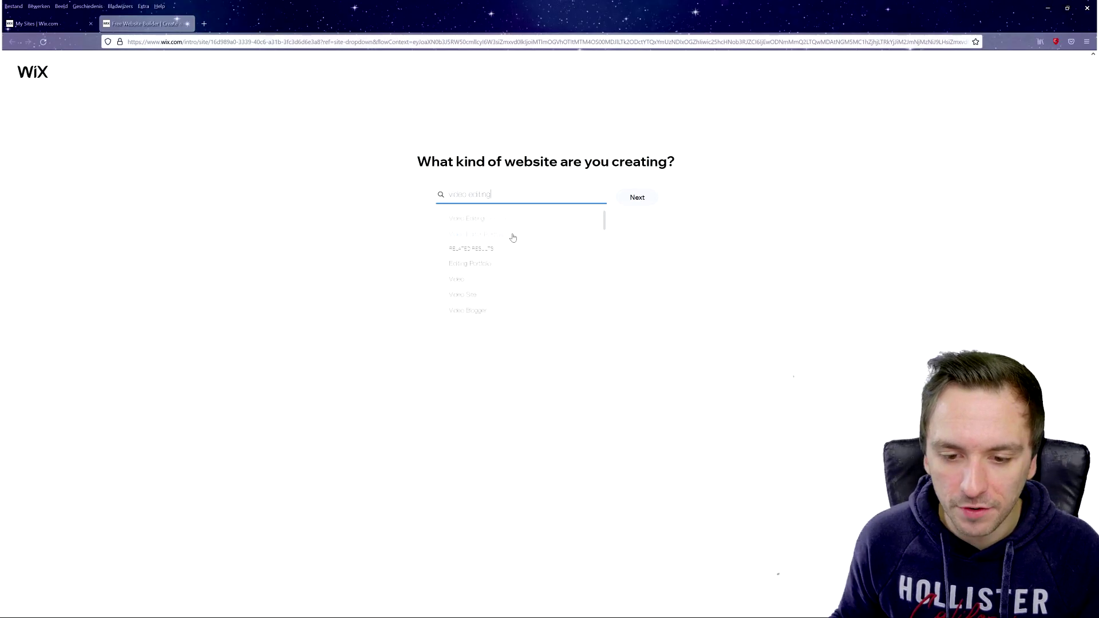
click(478, 236)
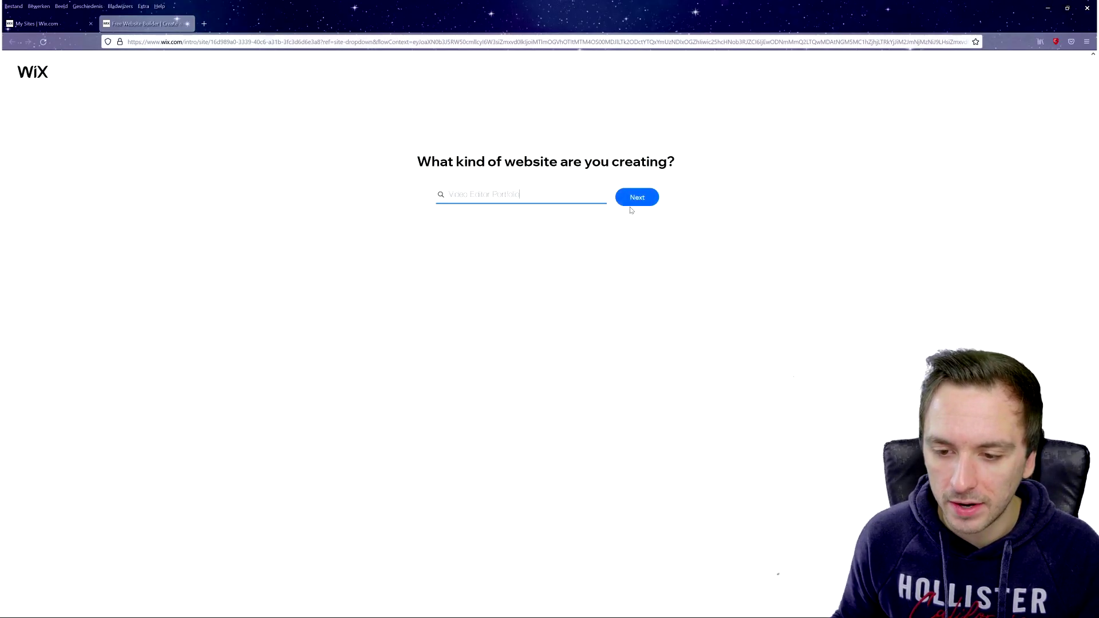
click(636, 197)
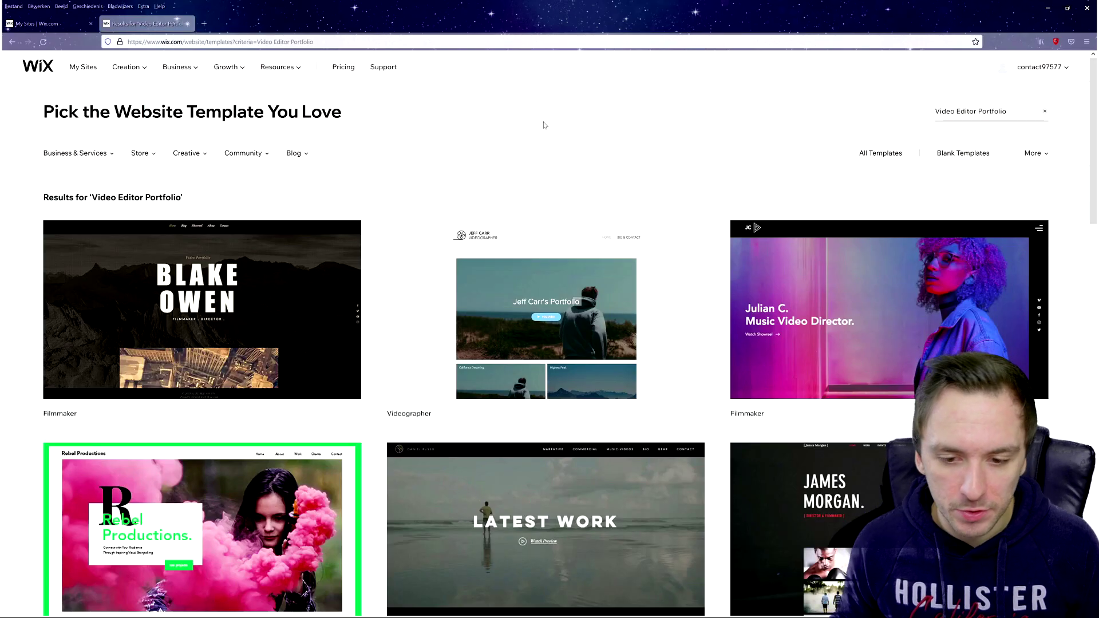
- Browse the template results and open the Photographer template in the editor
scroll(544, 125, down, 9)
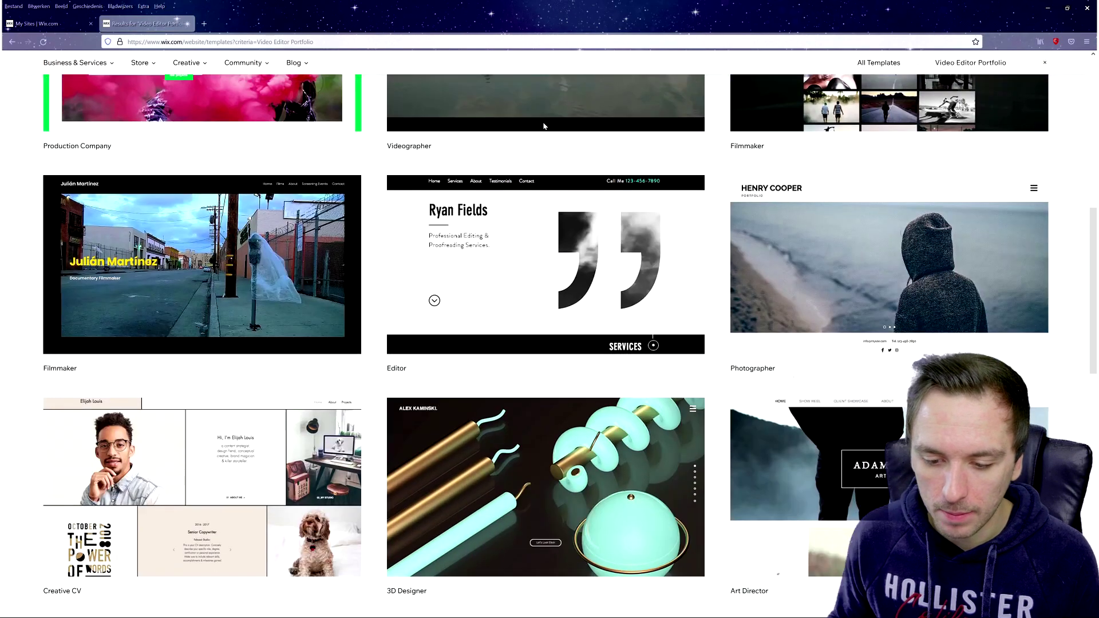
scroll(544, 122, down, 2)
scroll(549, 120, up, 2)
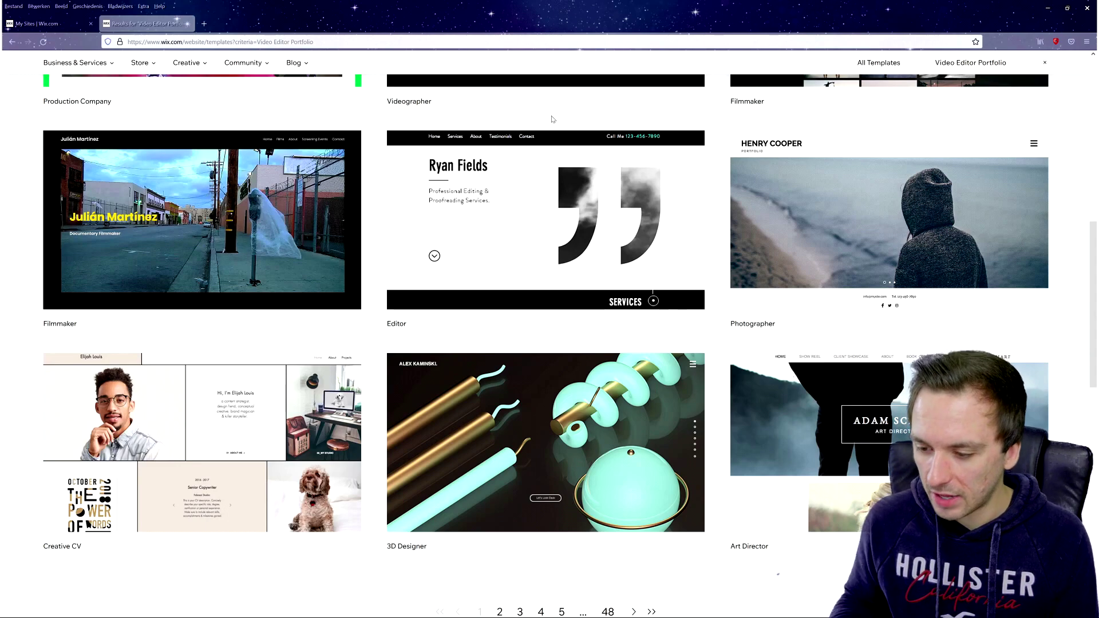
mouse_move(797, 193)
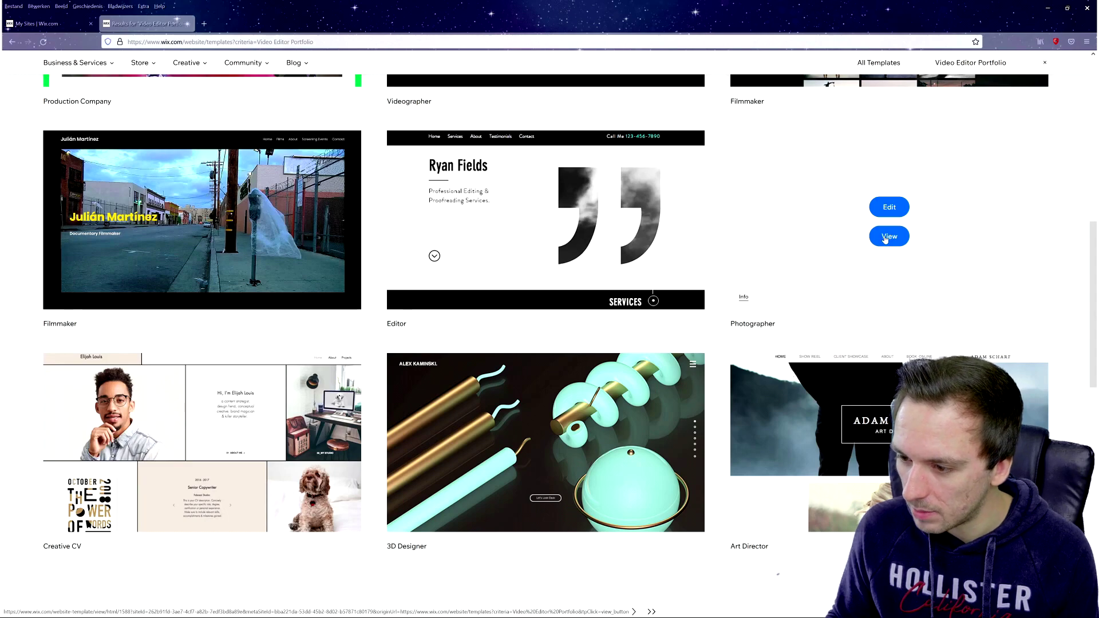
scroll(523, 275, down, 1)
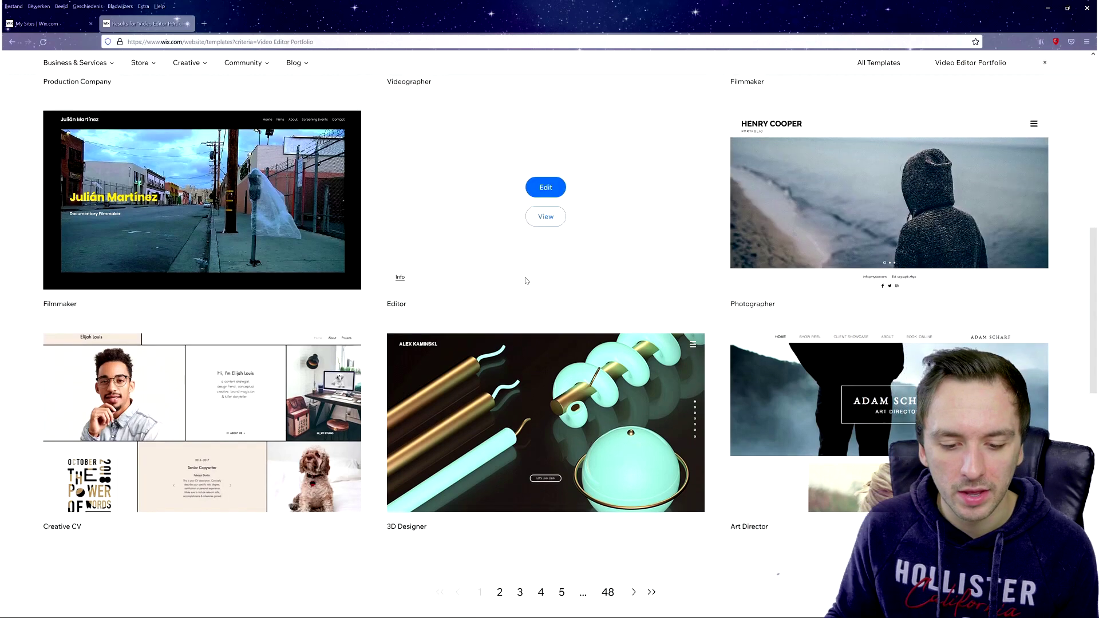
scroll(523, 275, down, 3)
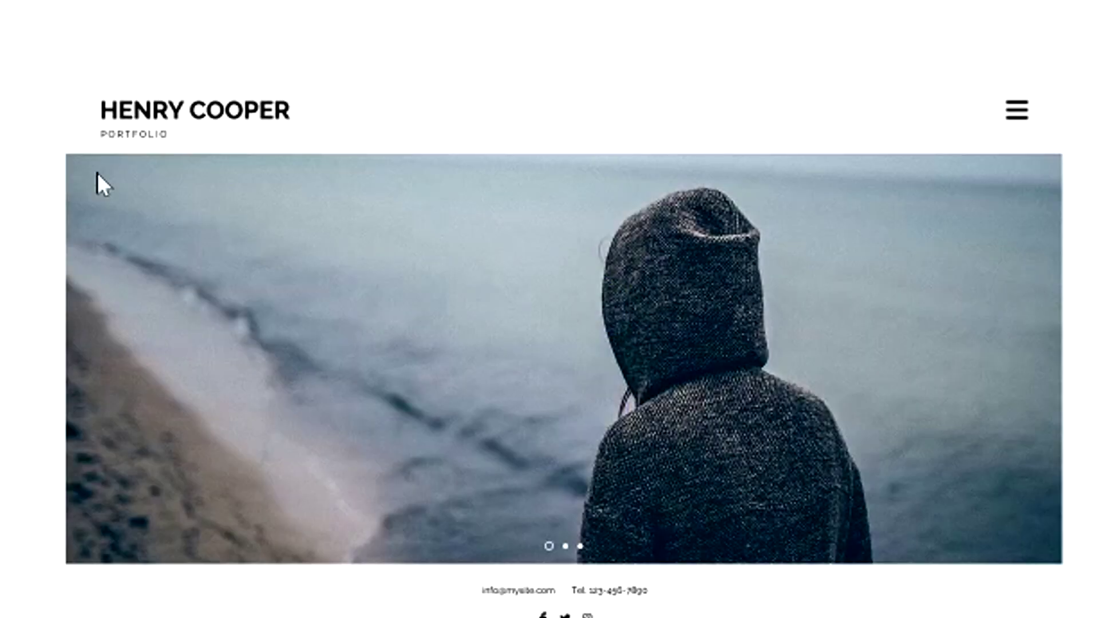
mouse_move(233, 209)
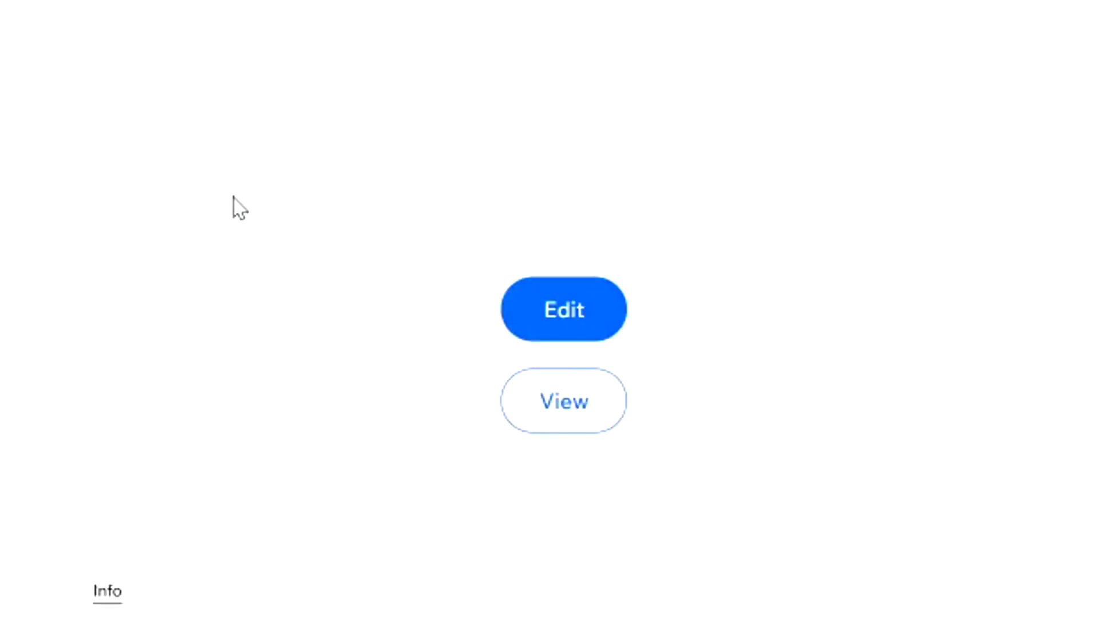
click(584, 324)
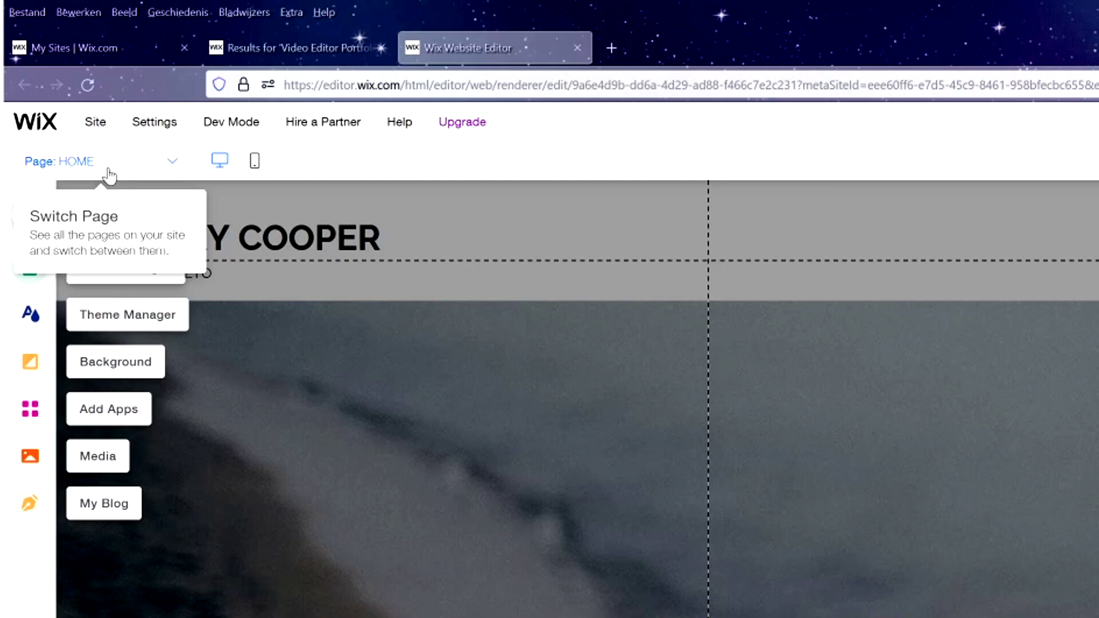
click(112, 168)
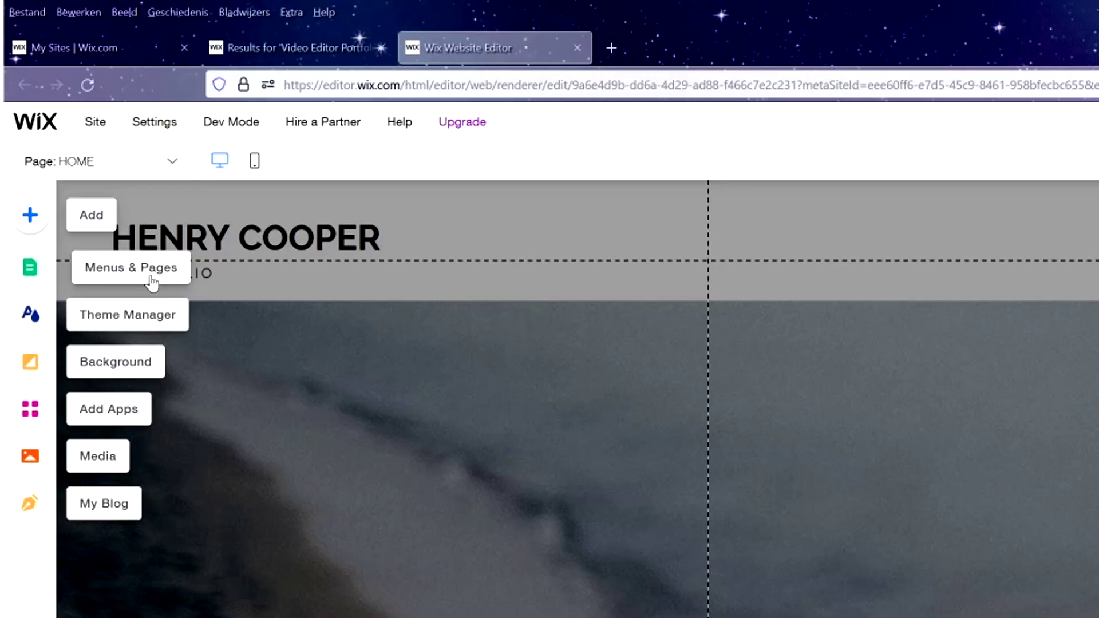
click(152, 280)
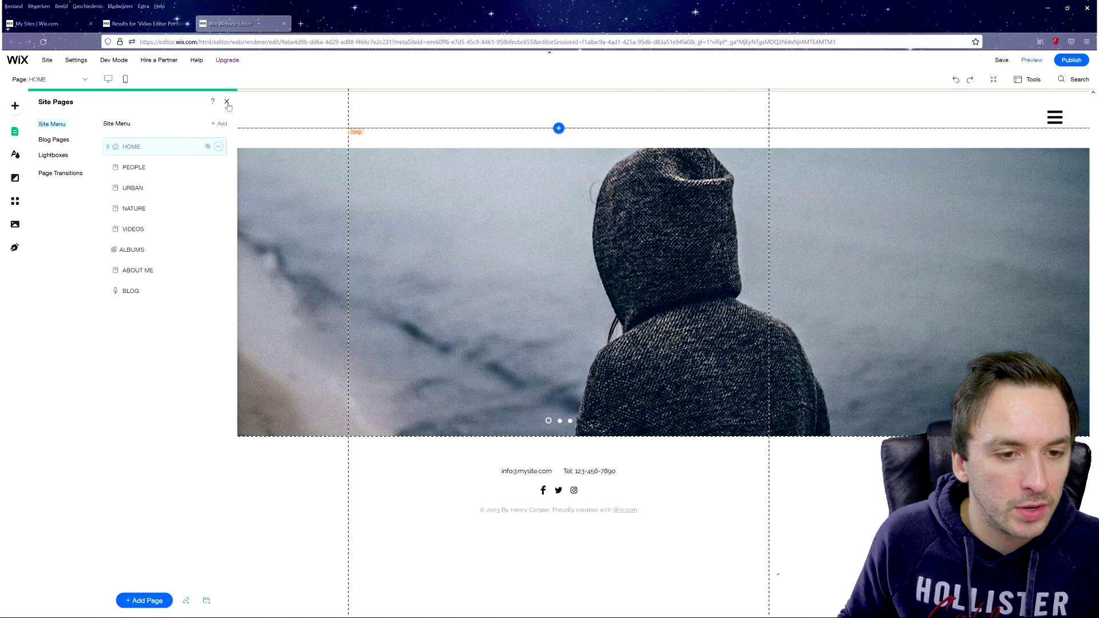
click(227, 102)
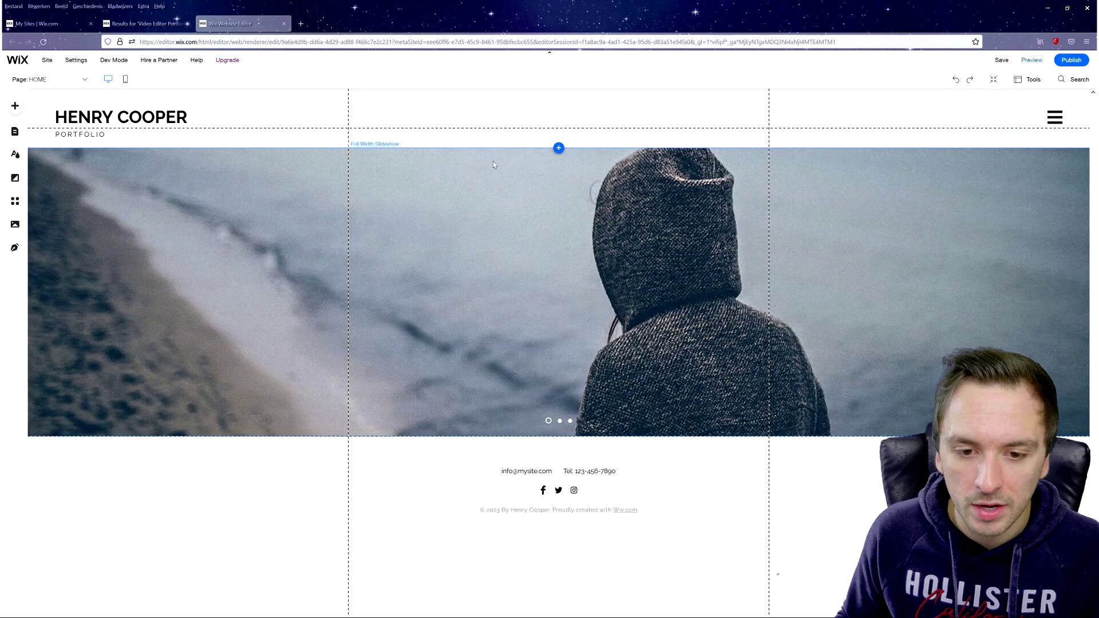
click(432, 174)
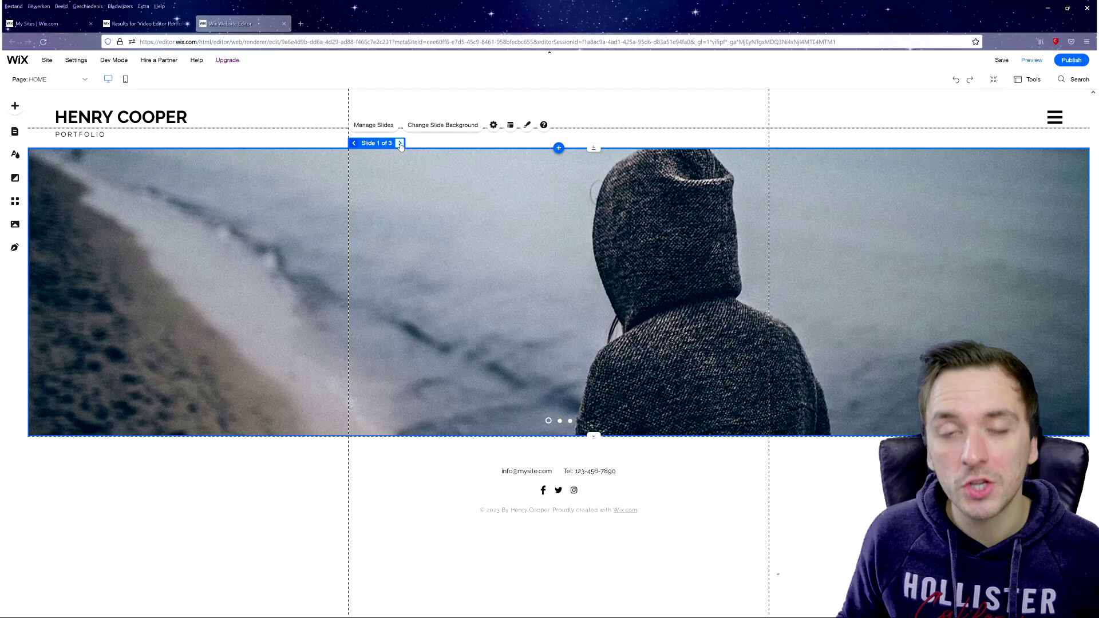
click(400, 144)
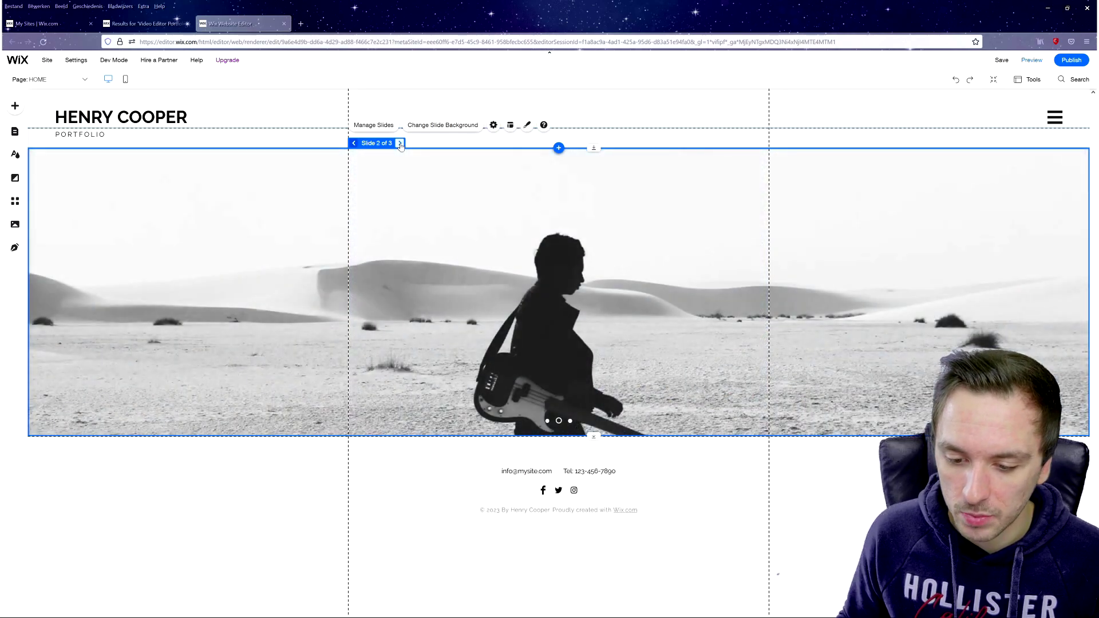
click(400, 144)
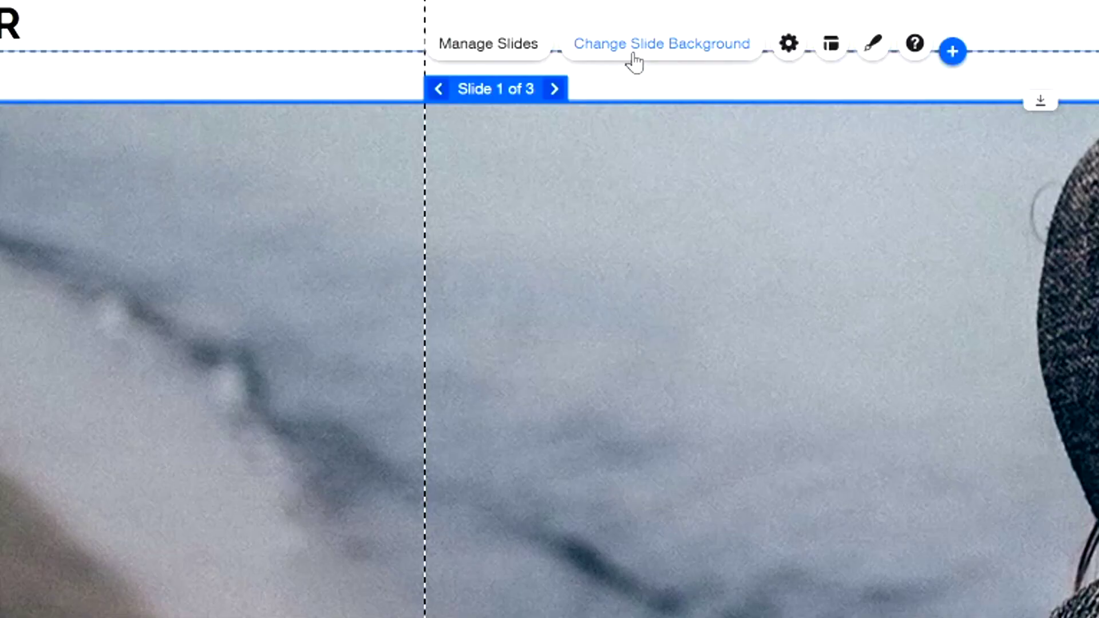
- Choose an image background for slide 1 and upload nice.jpg to Site Files
click(634, 60)
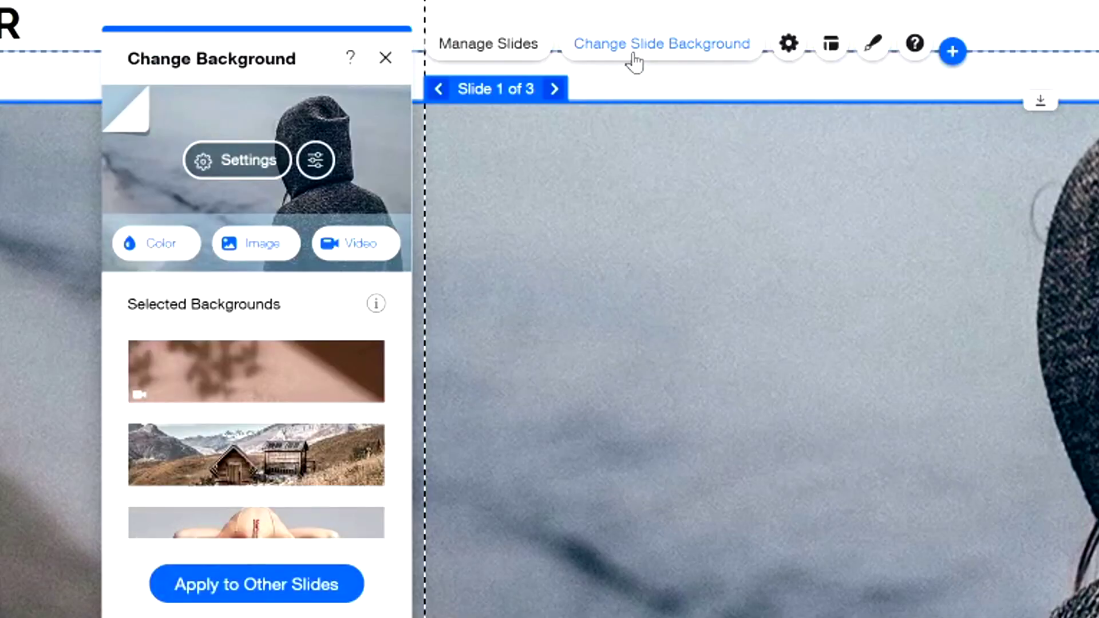
scroll(258, 373, down, 2)
scroll(261, 371, down, 4)
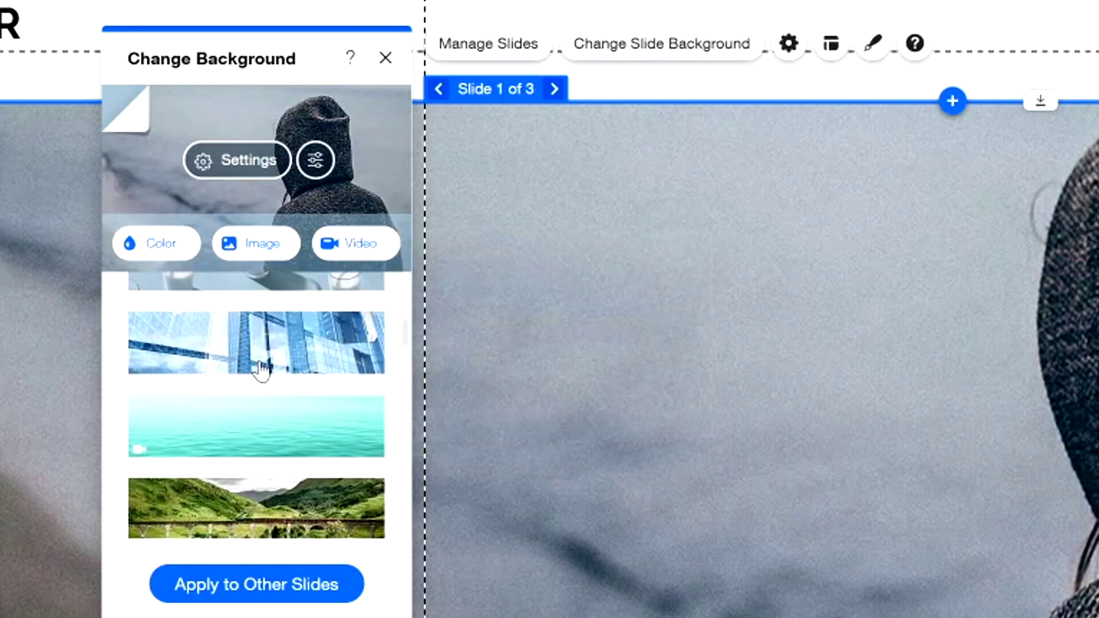
scroll(240, 354, up, 6)
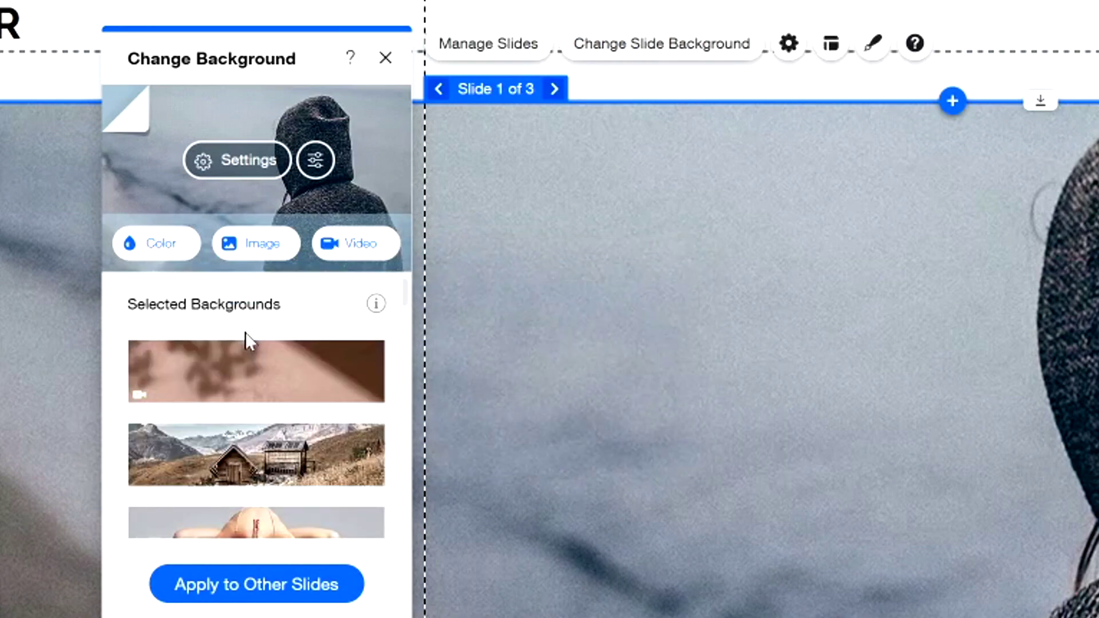
click(261, 246)
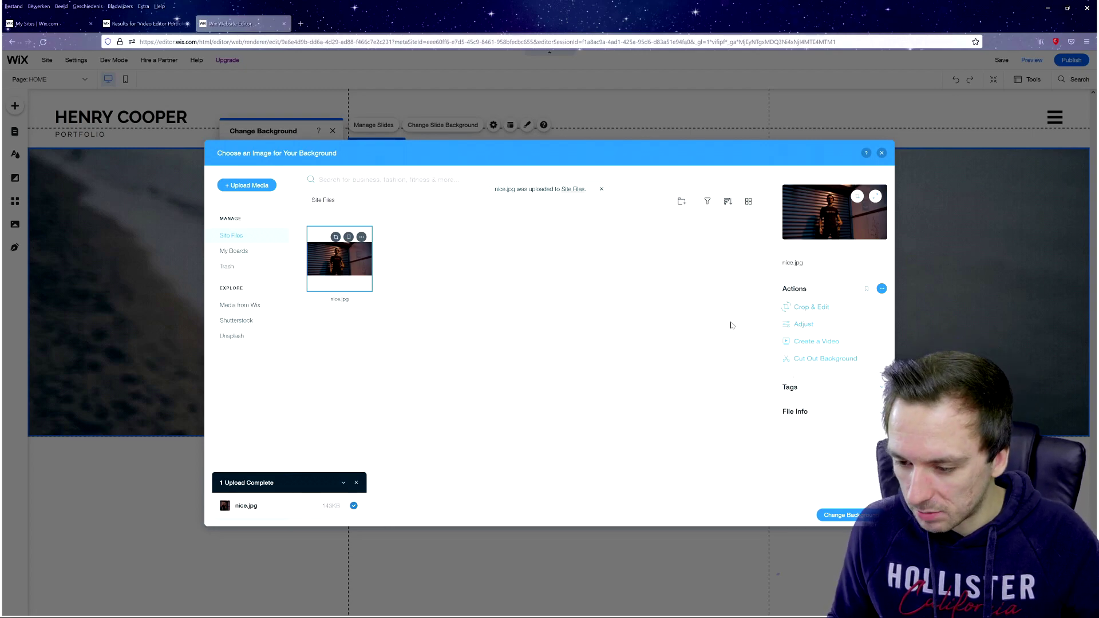
- Apply nice.jpg to slide 1 and adjust the image opacity and the colour behind it
click(835, 515)
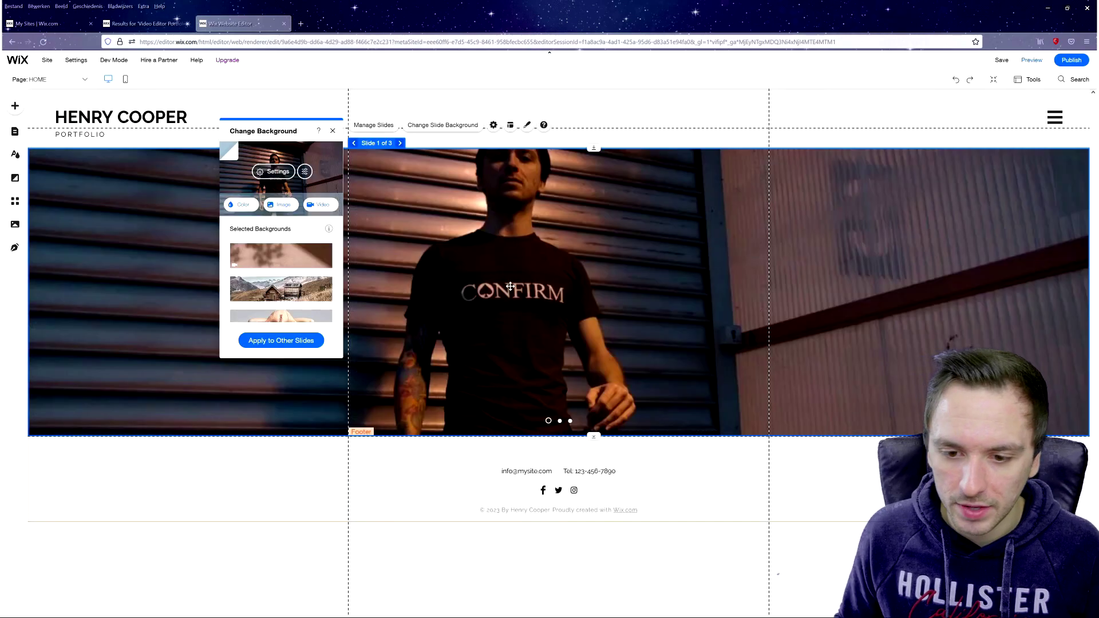
drag(543, 240, 546, 240)
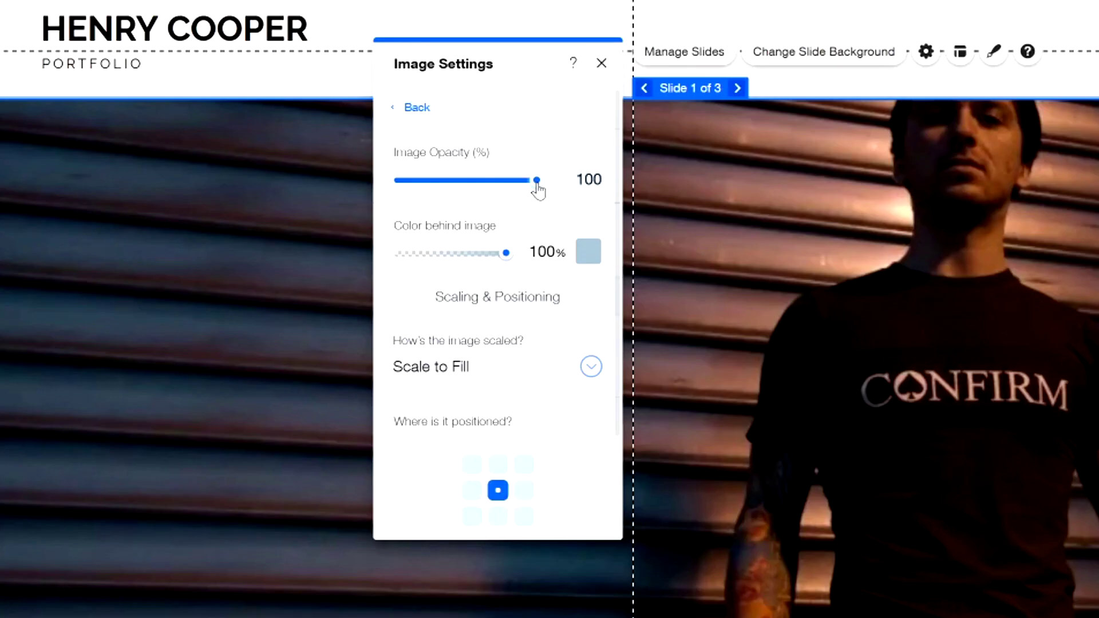
drag(513, 194, 584, 193)
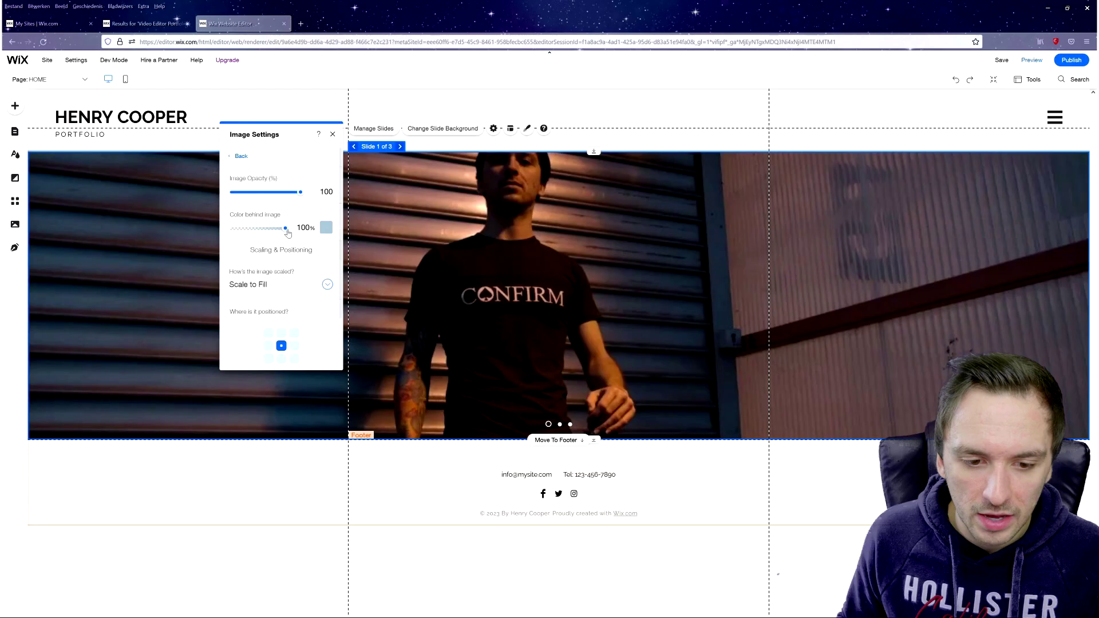
drag(507, 252, 428, 251)
drag(246, 228, 260, 228)
drag(299, 192, 330, 196)
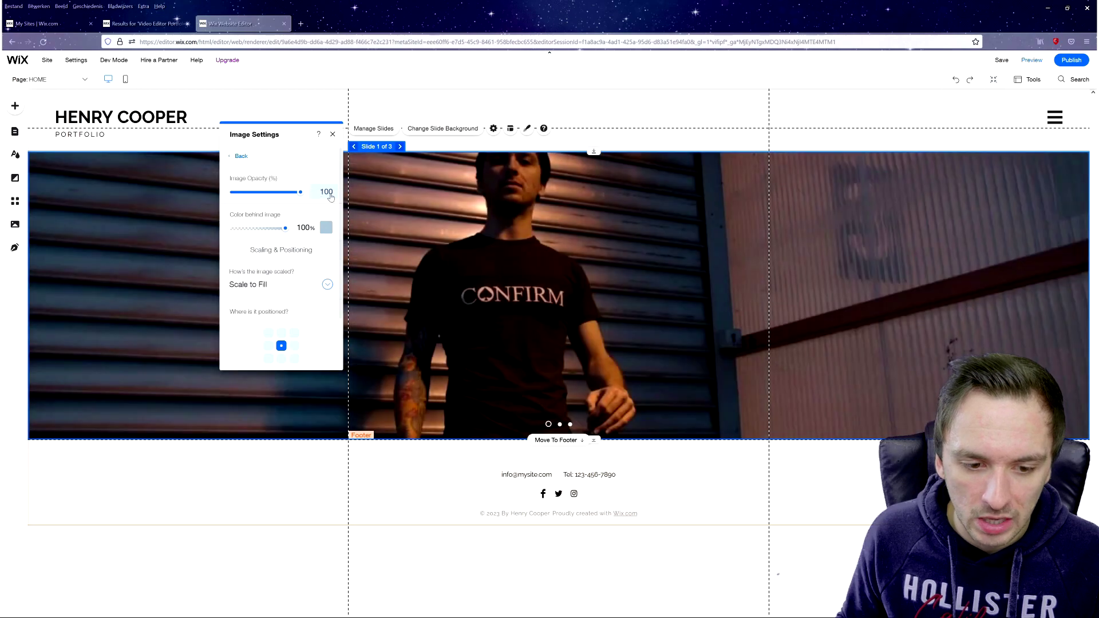
- Try Original Size and Tile scaling for slide 1's image, then return to Scale to Fill
click(264, 289)
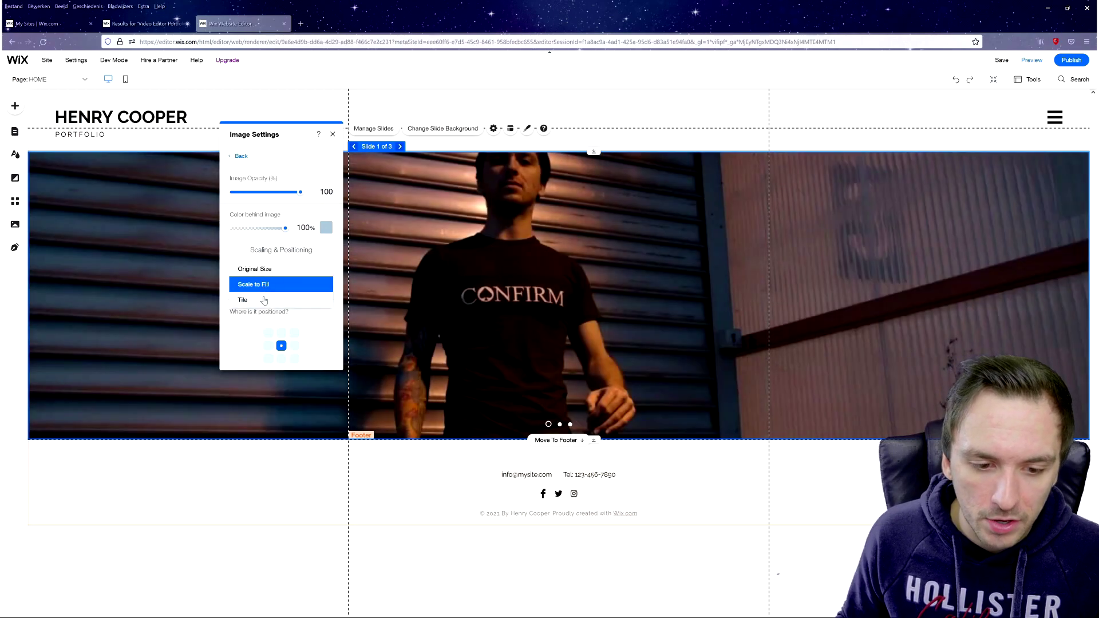
click(273, 270)
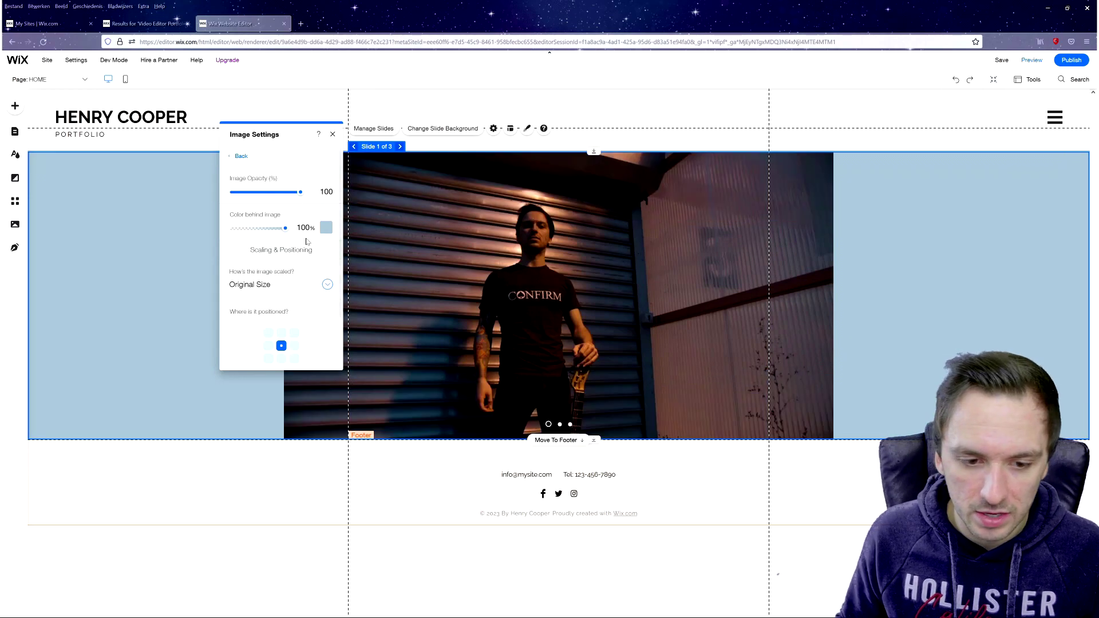
click(264, 286)
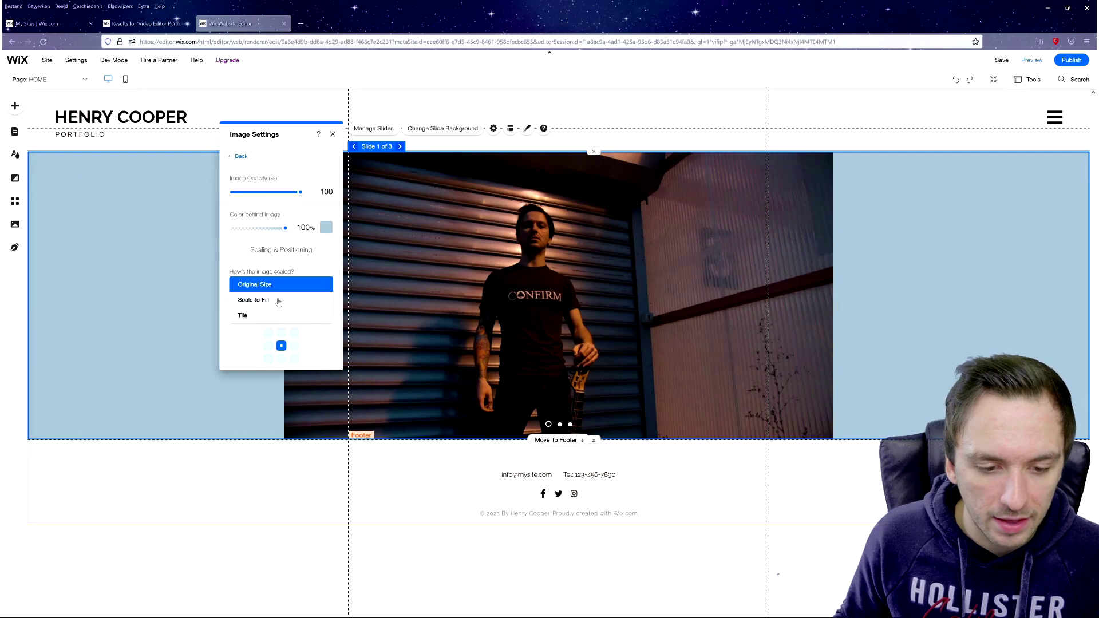
click(282, 316)
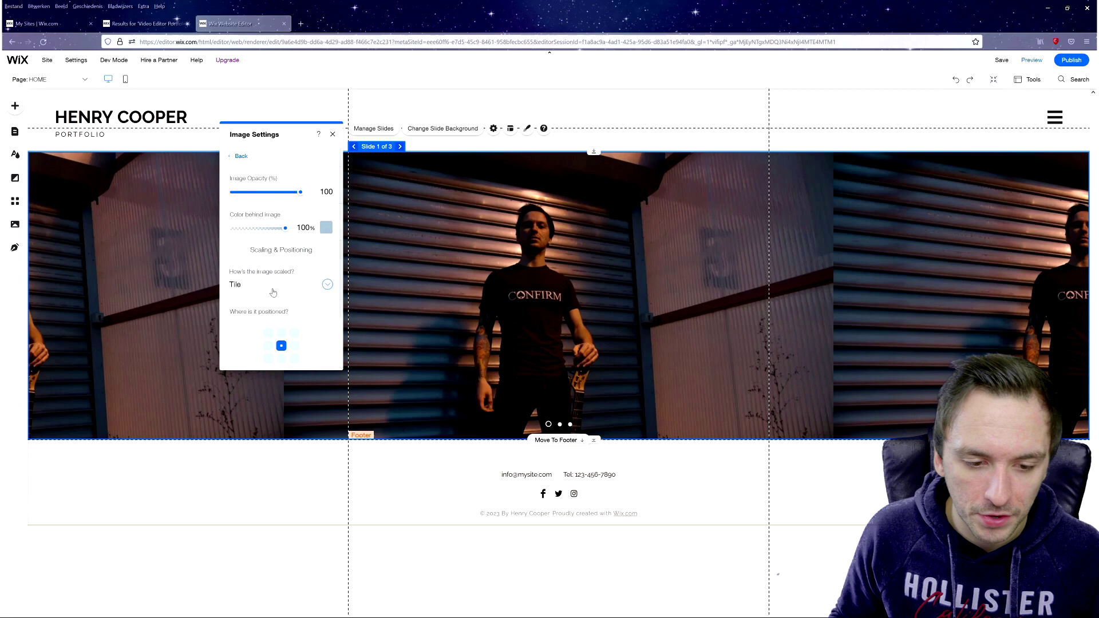
click(273, 289)
click(281, 269)
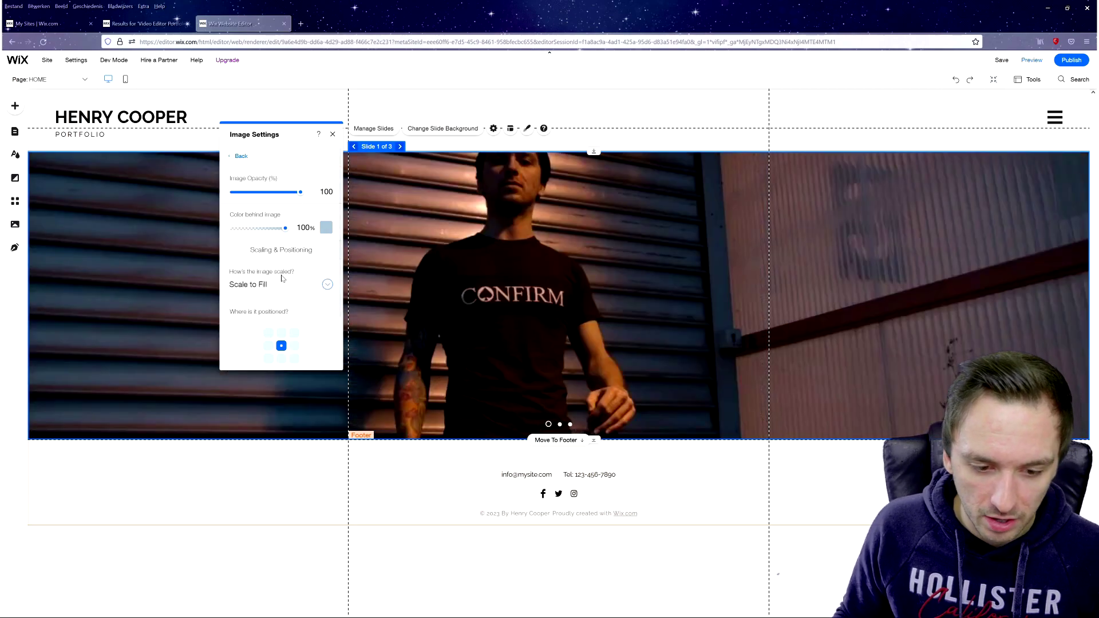
- Centre slide 1's image, close the image settings and move to slide 2
click(281, 333)
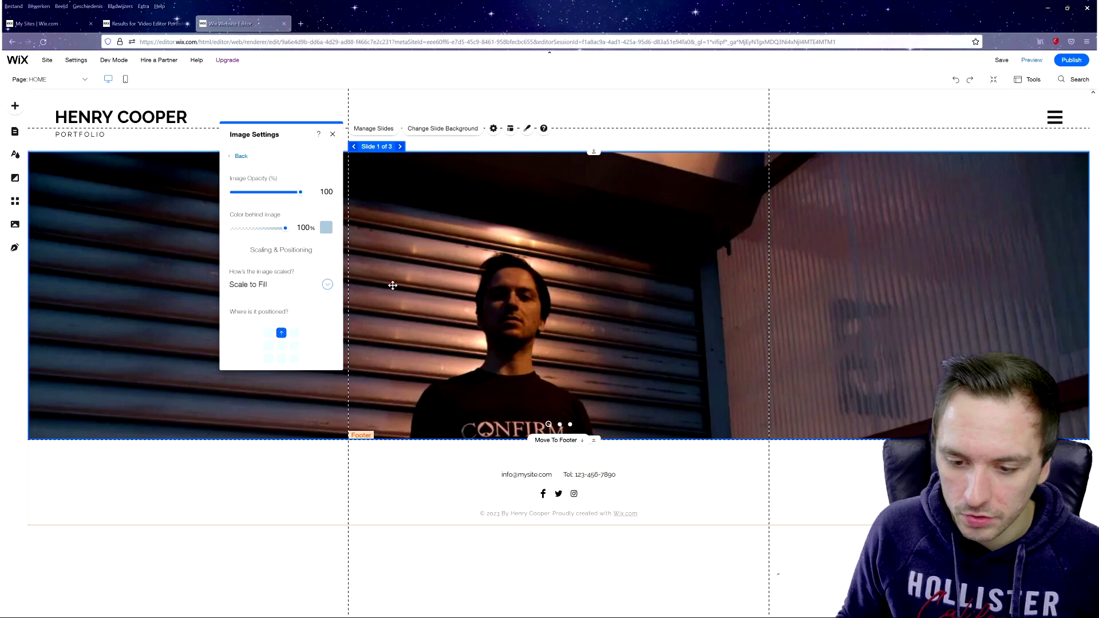
click(281, 346)
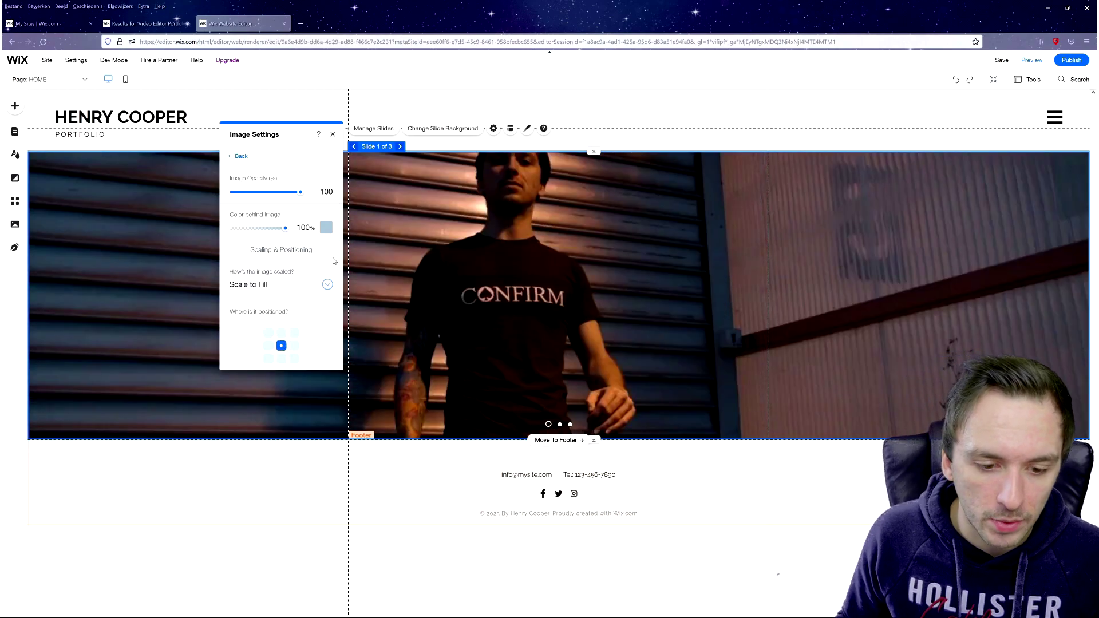
click(332, 134)
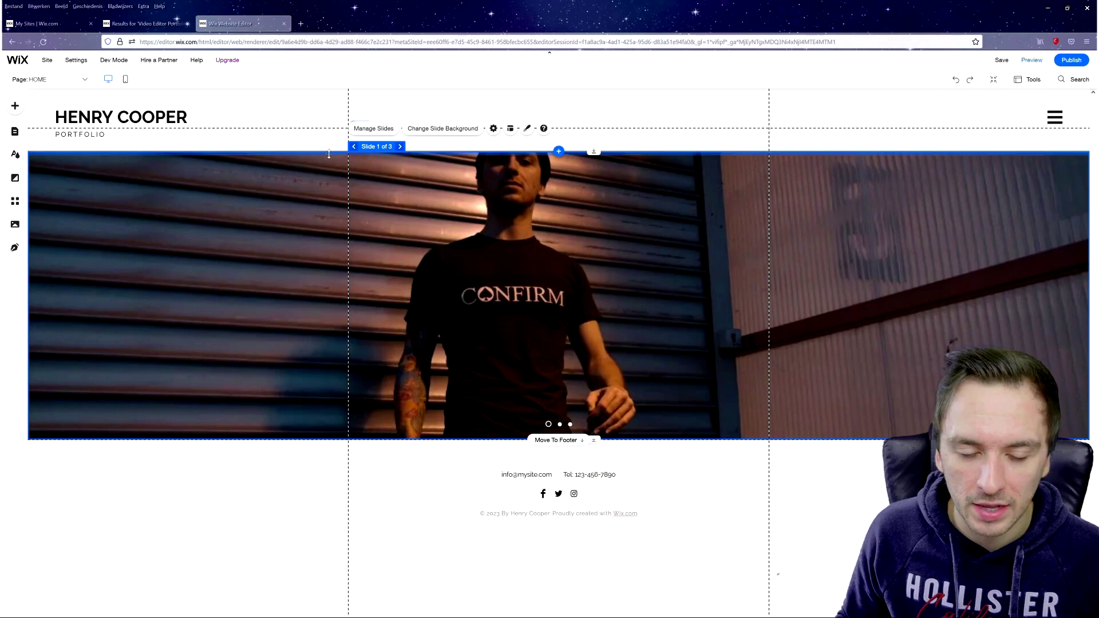
click(400, 146)
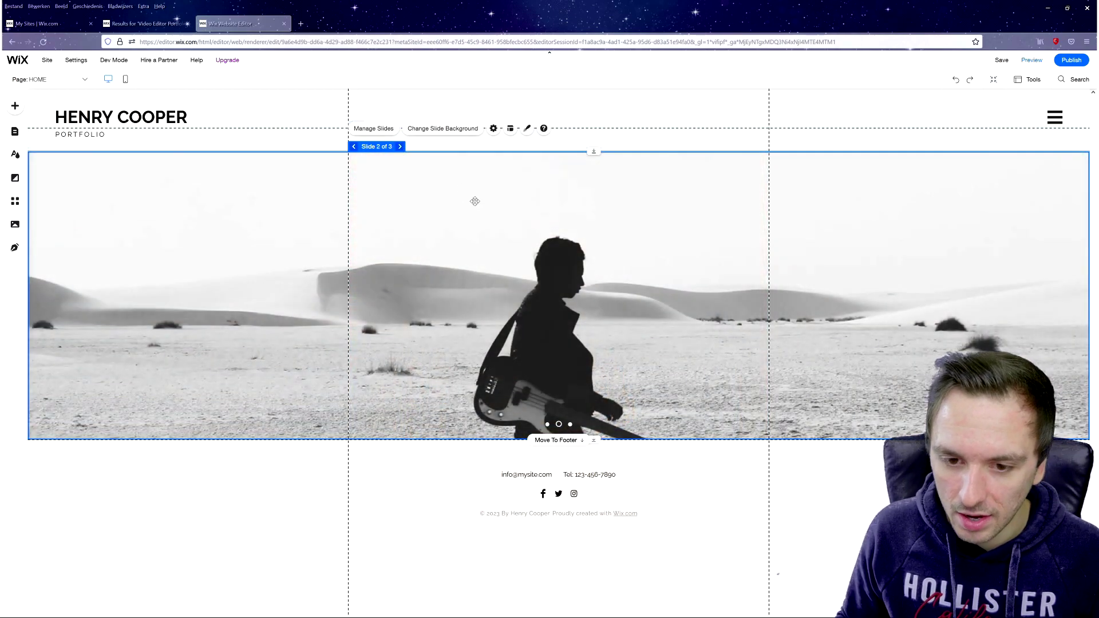
- Check slide 2's background options, then view the Slideshow Settings with 5-second autoplay
click(445, 129)
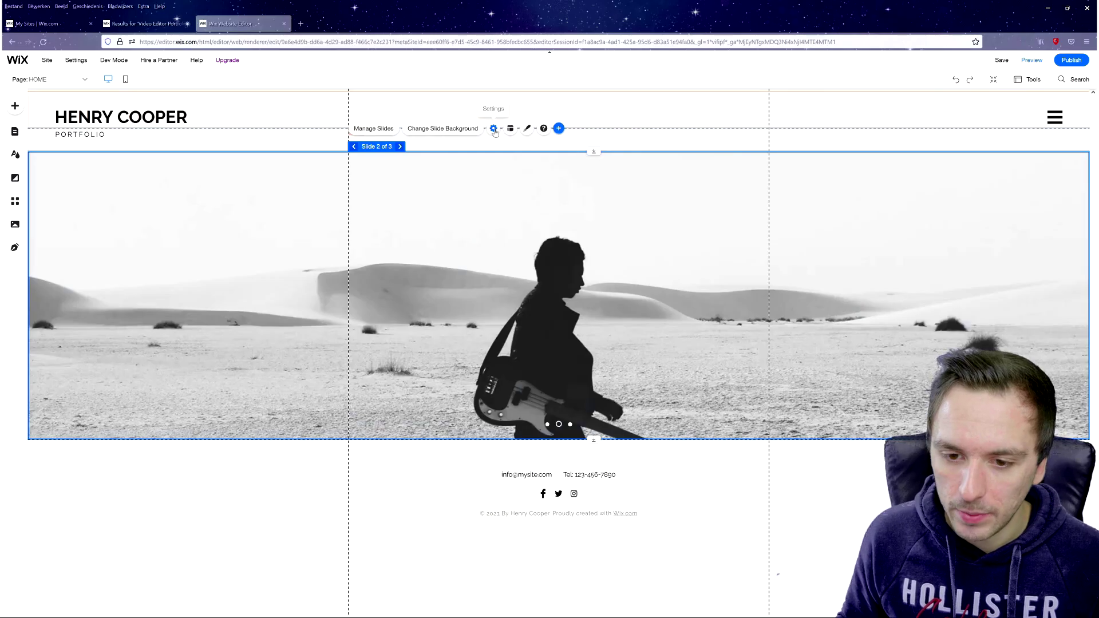
click(886, 38)
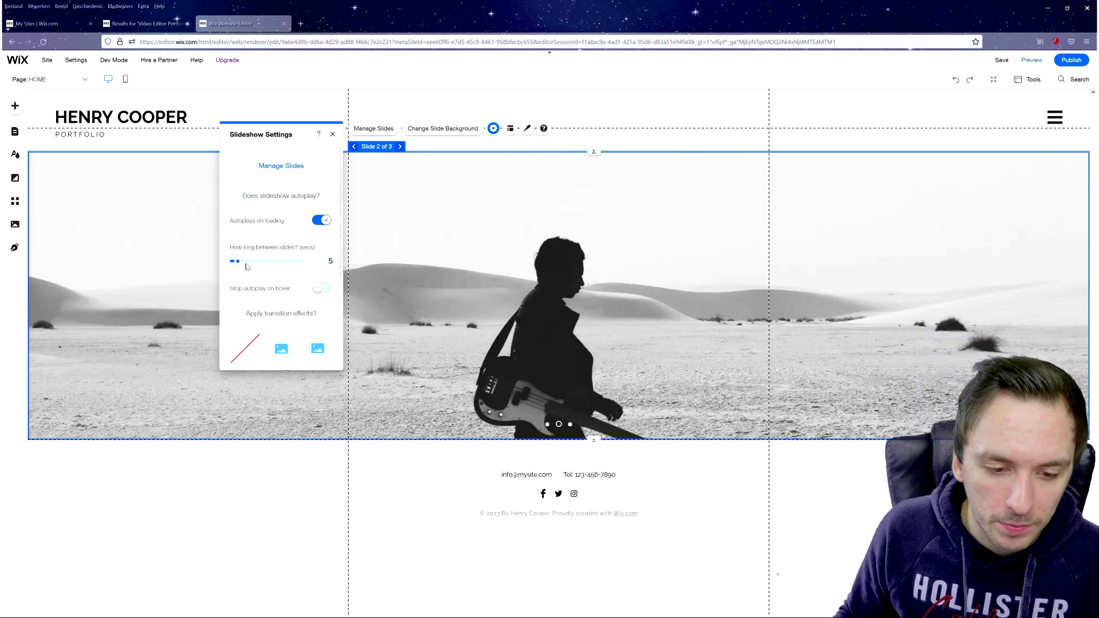
- Set 21 seconds between slides and enlarge the slide buttons from 9 to 17 px
drag(238, 265, 278, 266)
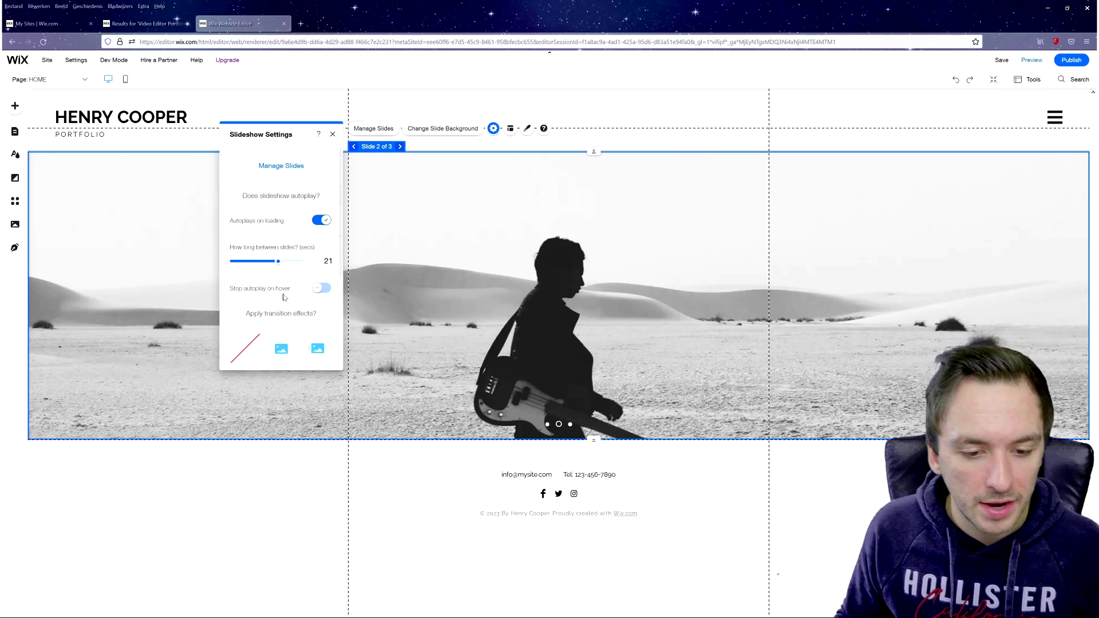
click(333, 135)
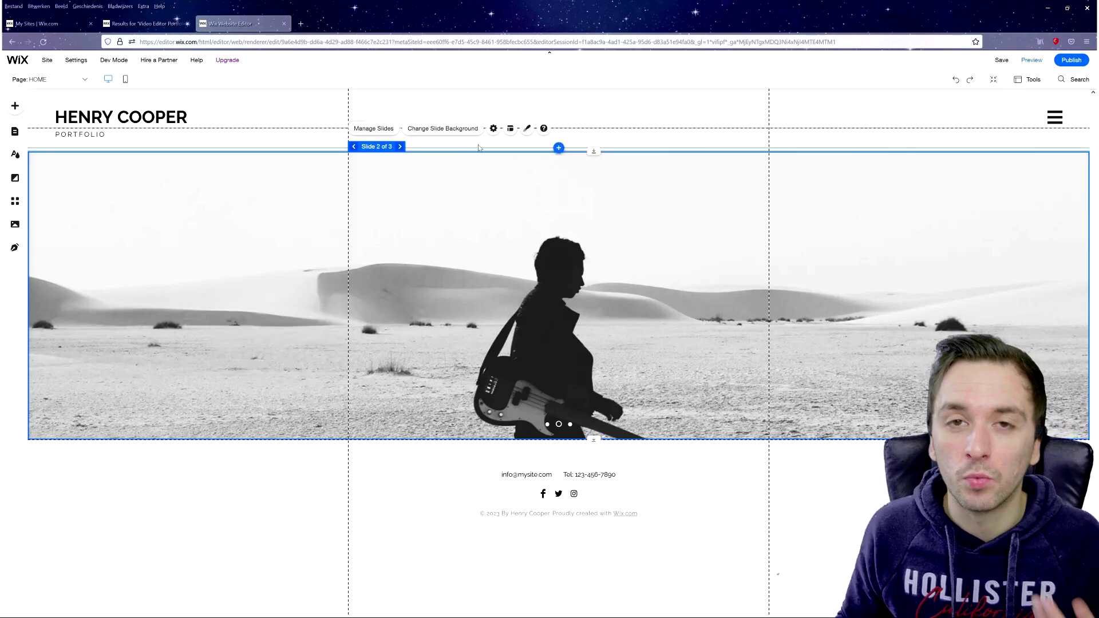
click(511, 130)
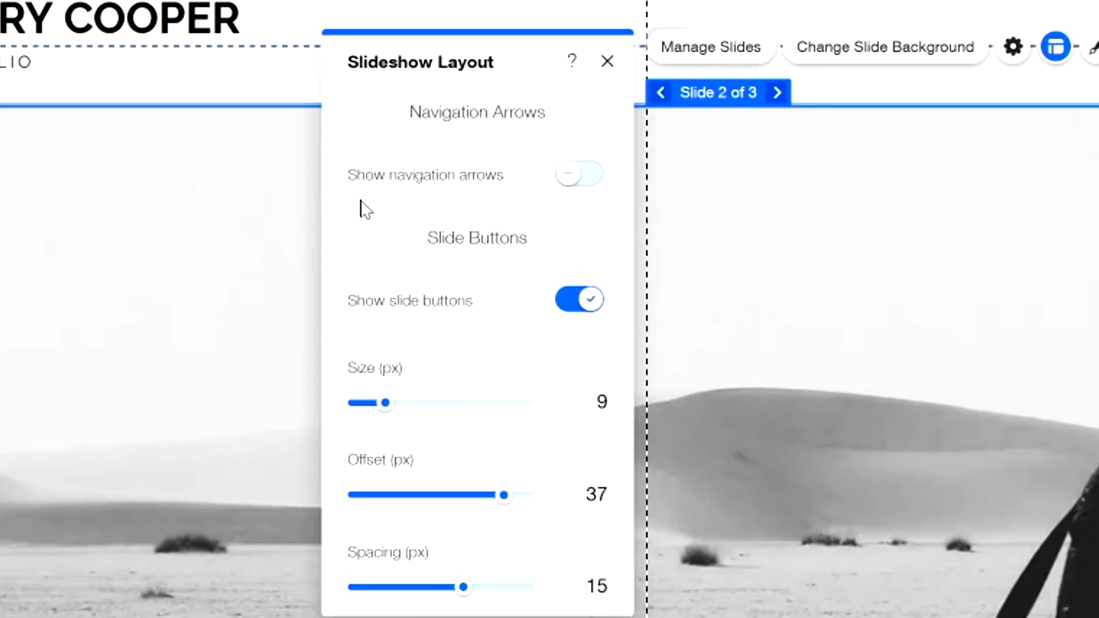
drag(385, 404, 462, 395)
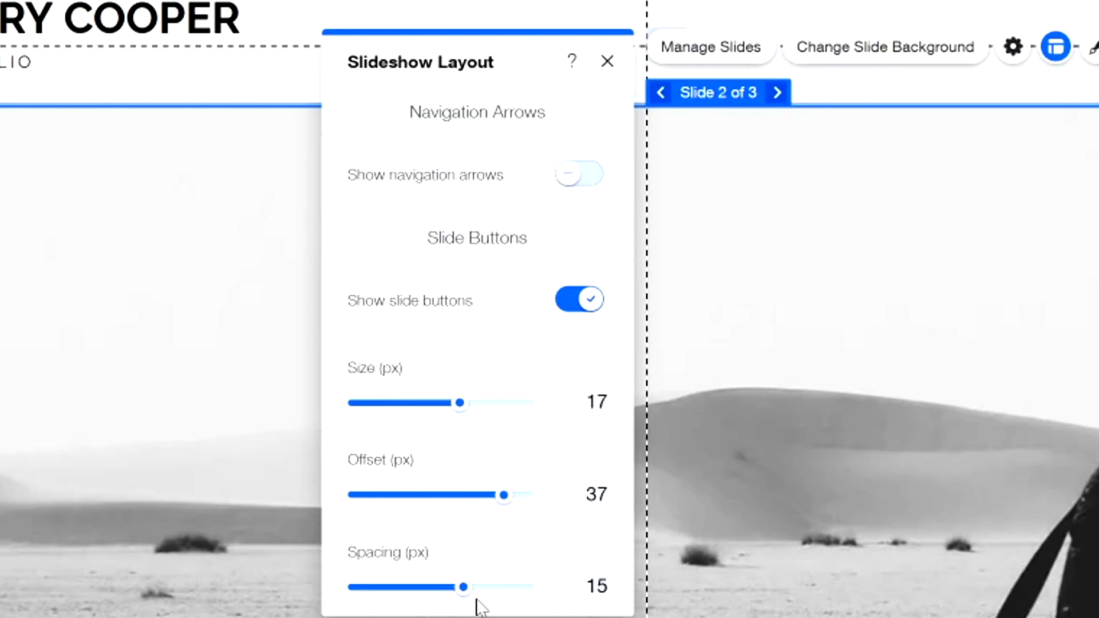
click(607, 62)
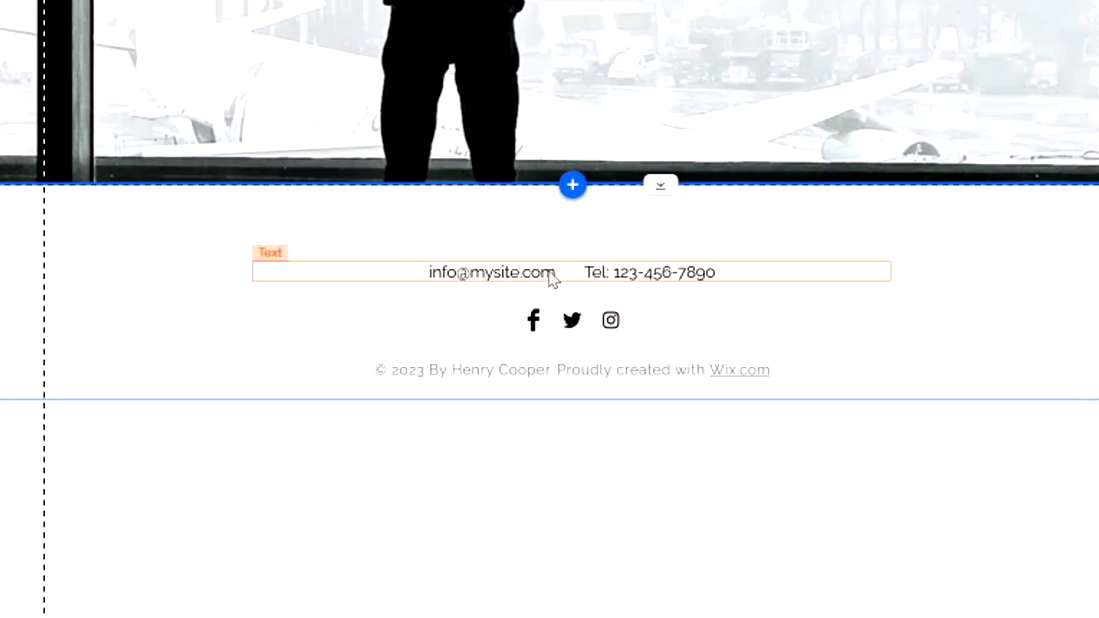
- Replace the footer's placeholder e-mail and phone line with the owner's contact e-mail address
double_click(550, 277)
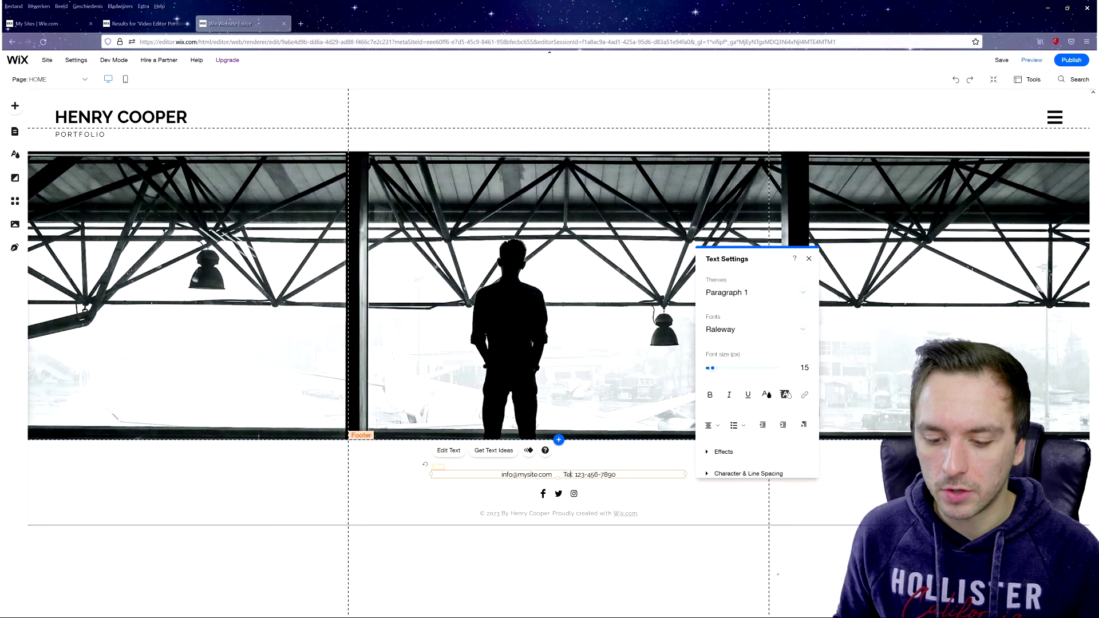
triple_click(554, 472)
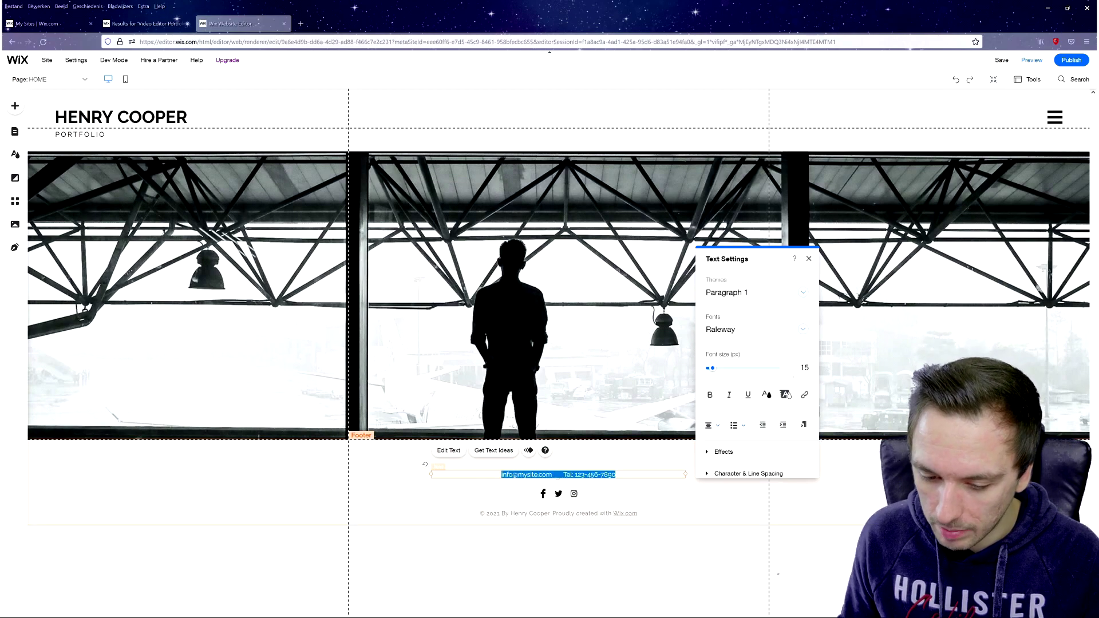
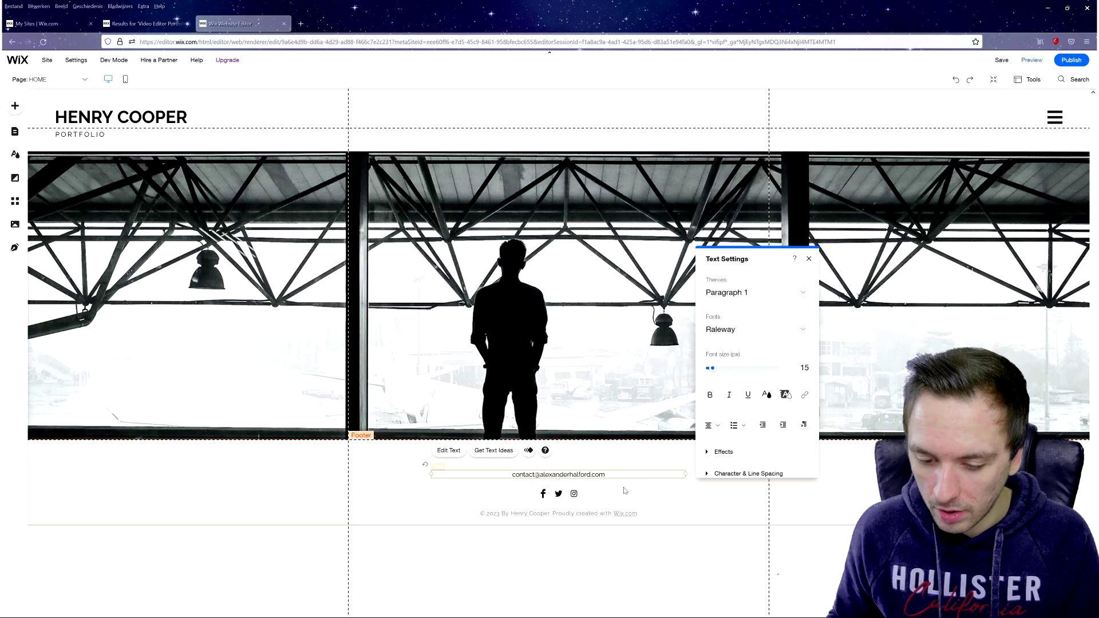
click(644, 499)
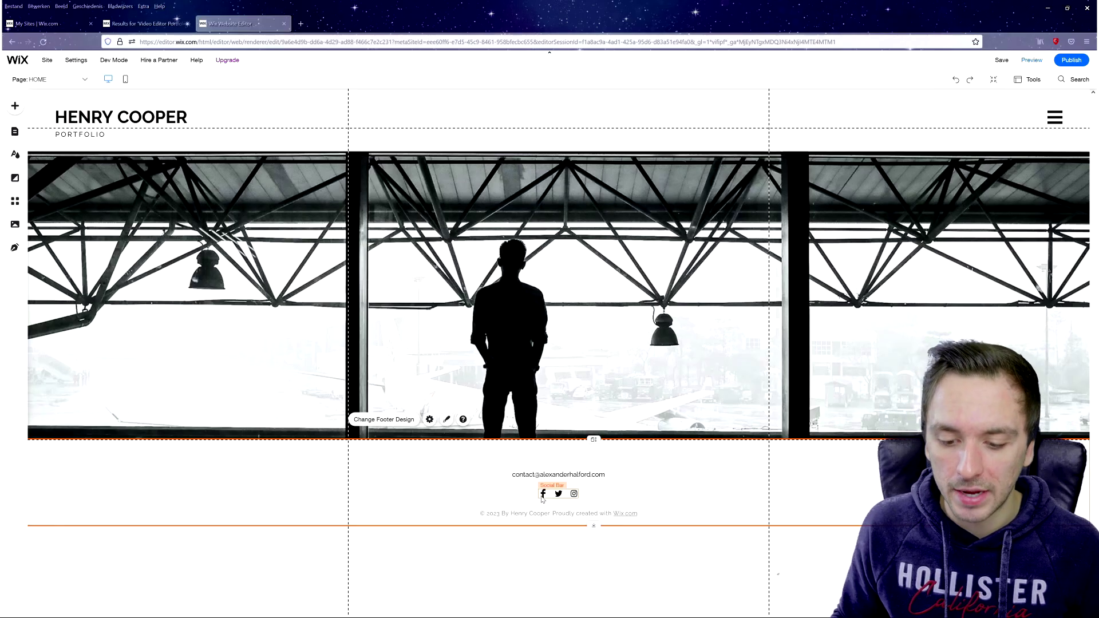
- Point the footer Facebook icon to the owner's Facebook page URL, opening in a new window
click(541, 498)
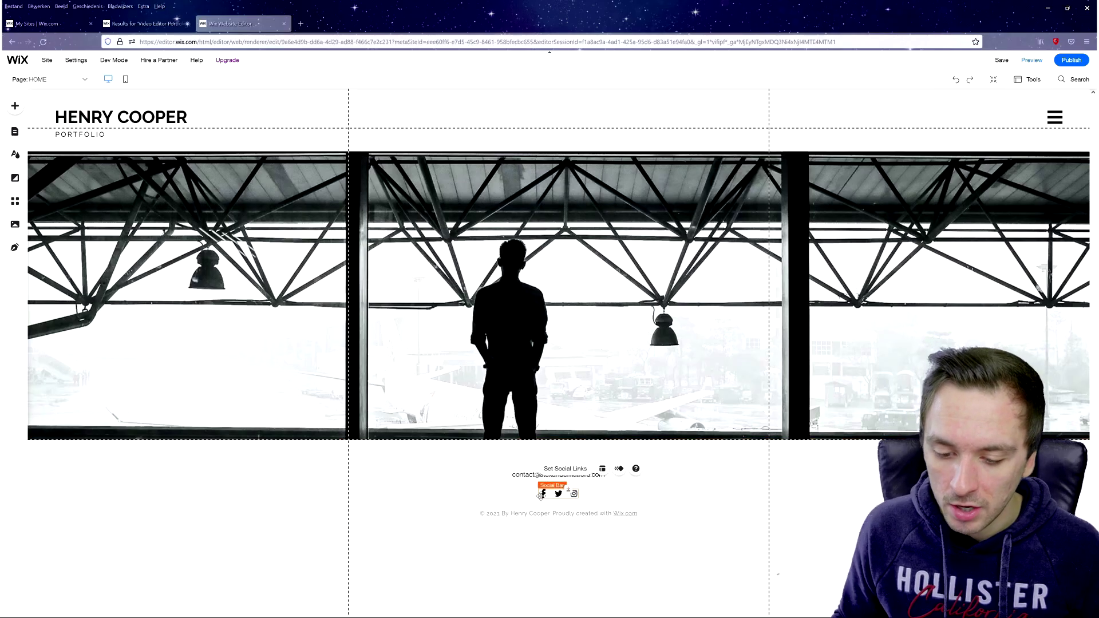
click(562, 475)
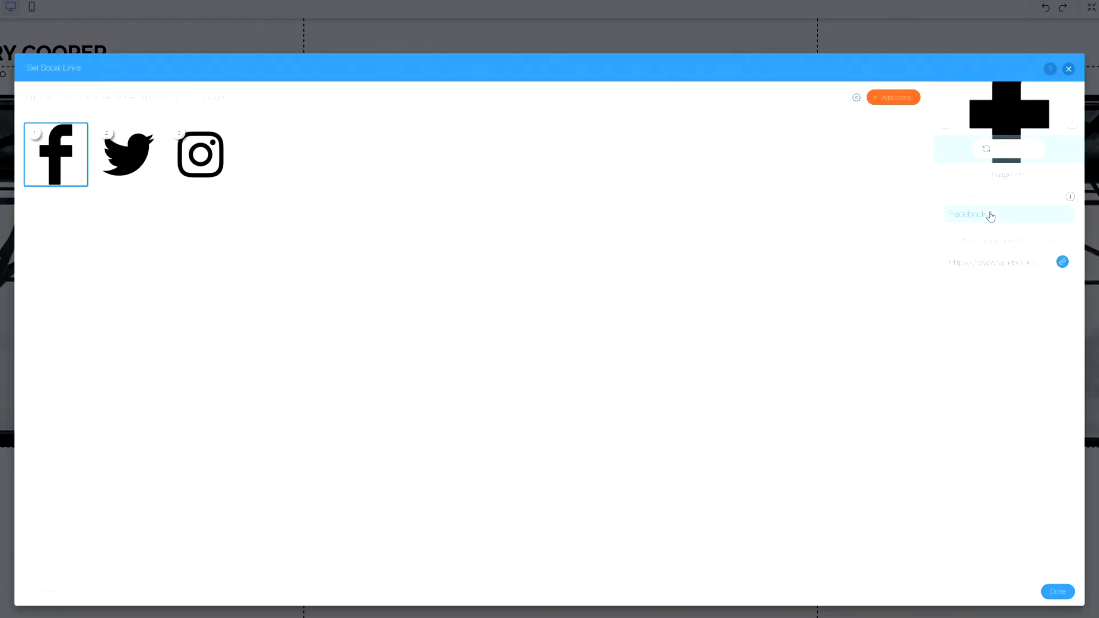
click(1014, 264)
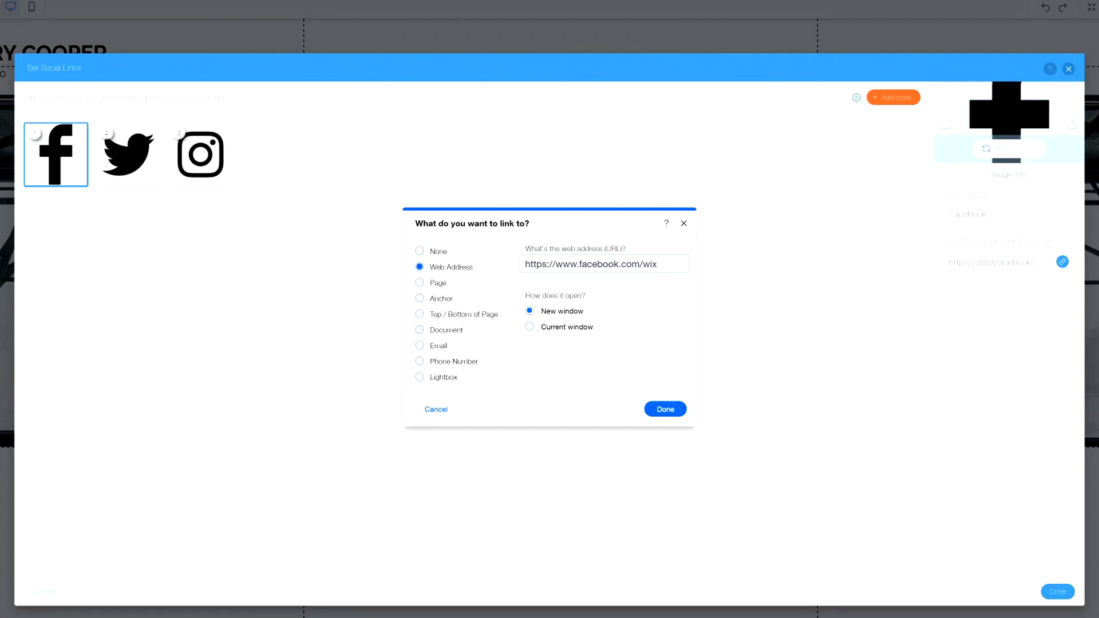
key(ctrl+a)
key(BackSpace)
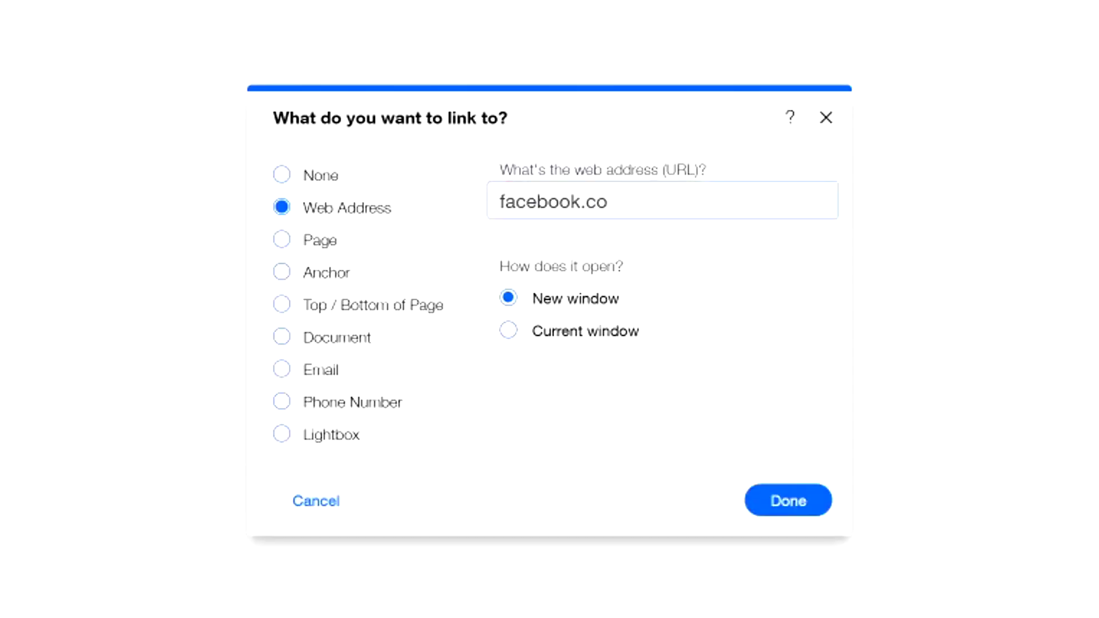
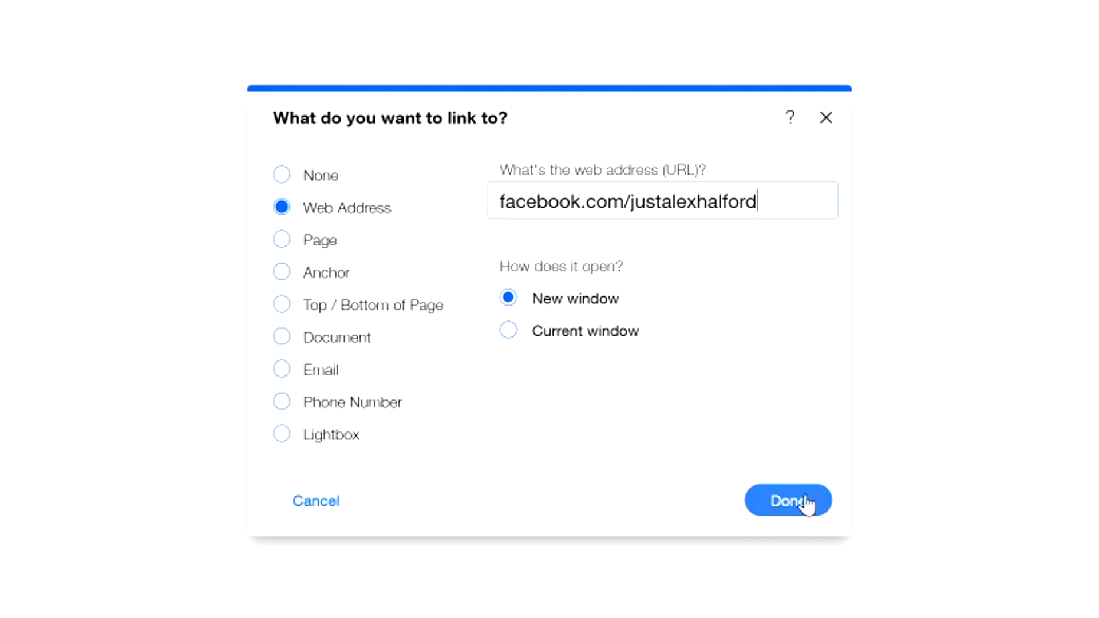
click(787, 503)
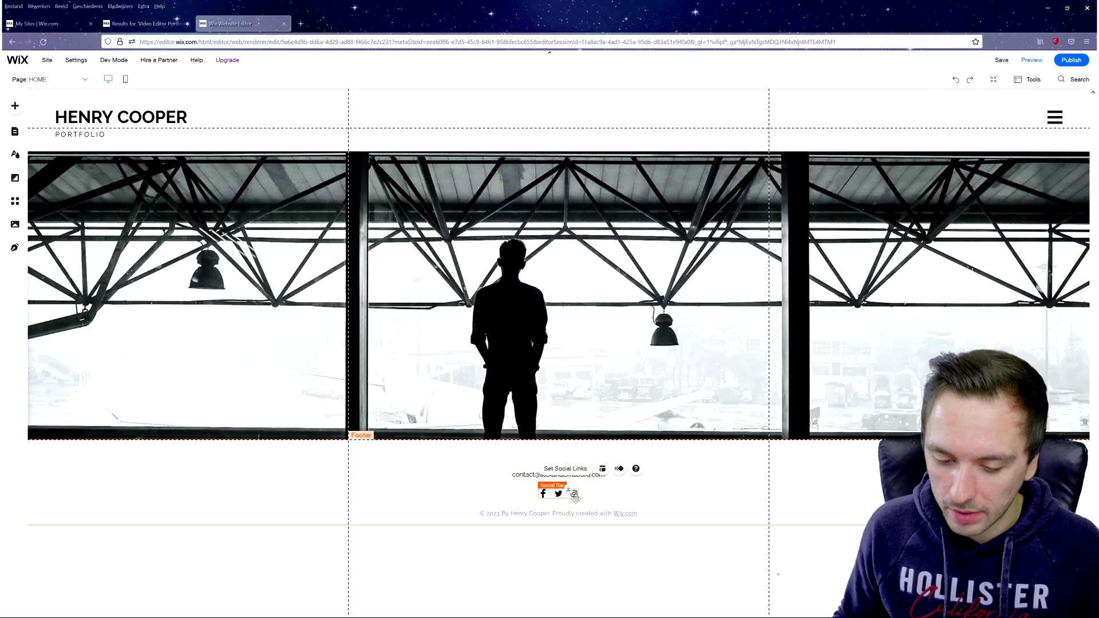
- Put the footer copyright line into text editing, with the cursor at the name after 'By'
click(565, 515)
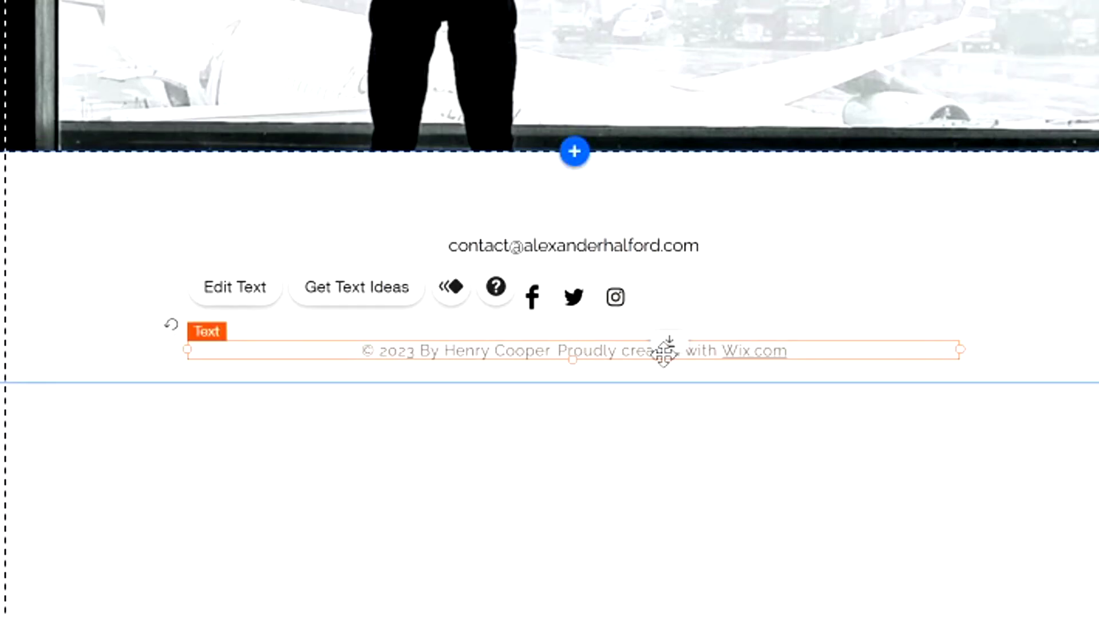
double_click(424, 352)
click(406, 351)
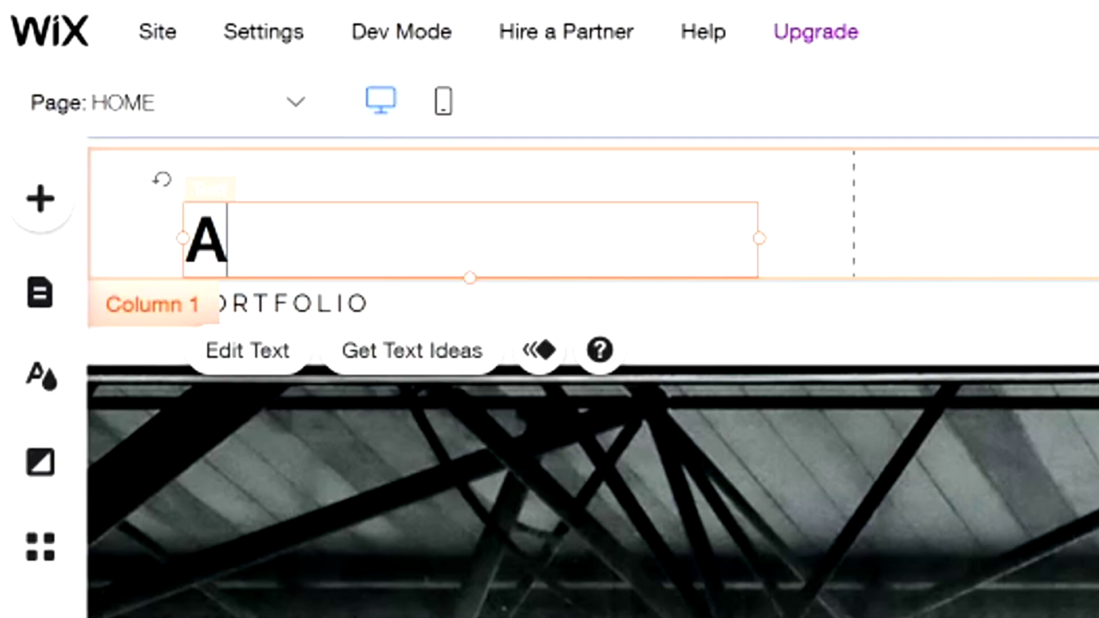
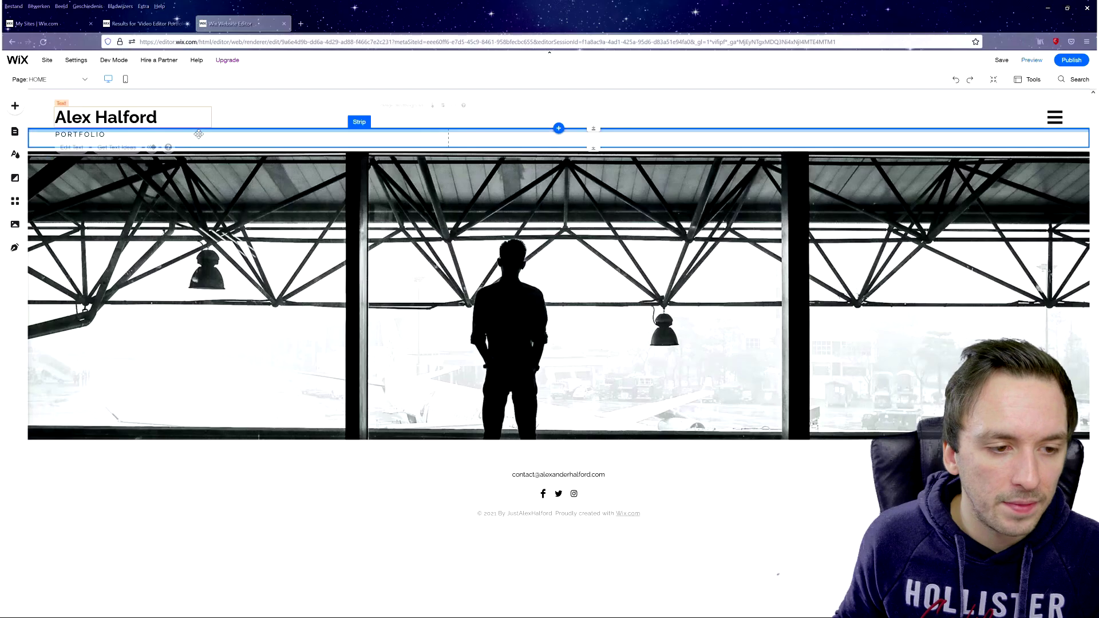
- Change the header tagline from PORTFOLIO to VIDEO EDITING PORTFOLIO
double_click(292, 304)
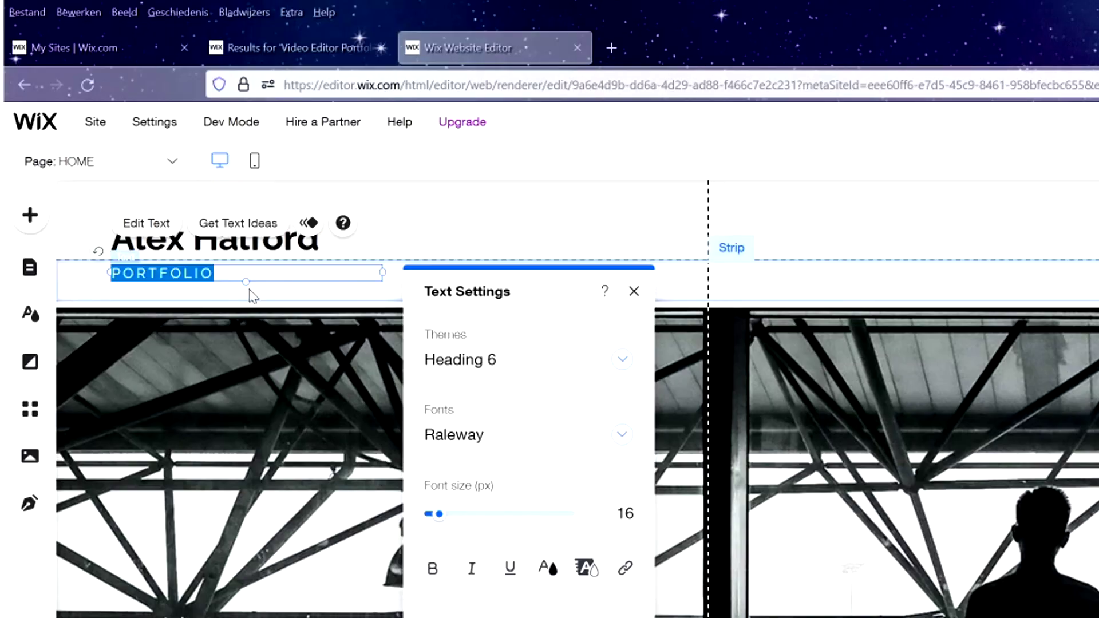
text(VIDEO ED)
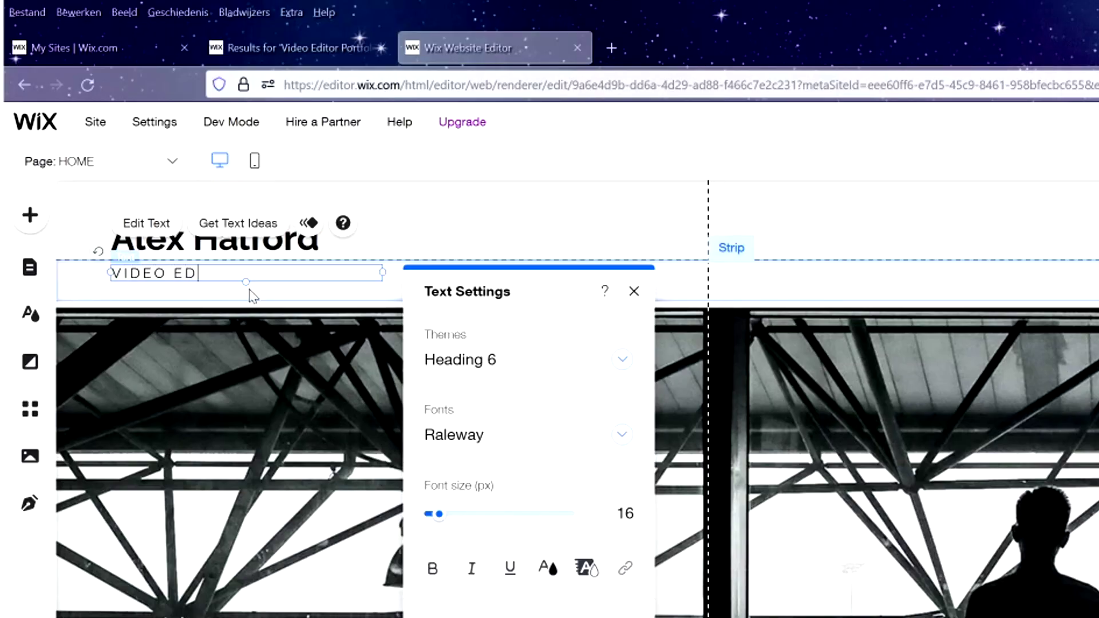
text(ITING PORTFOLIO)
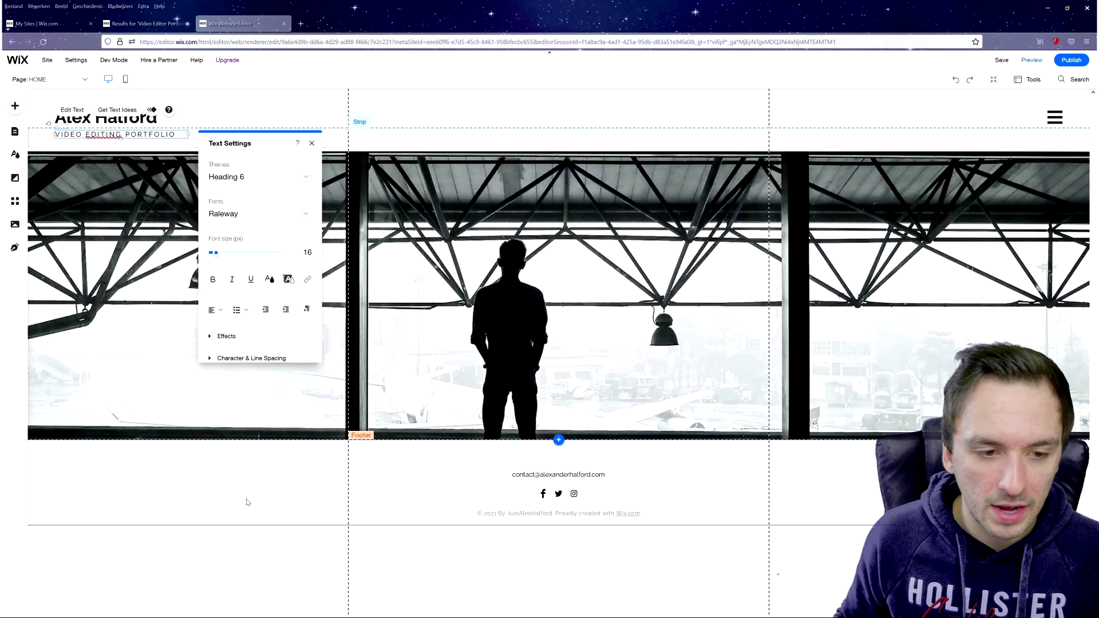
click(247, 502)
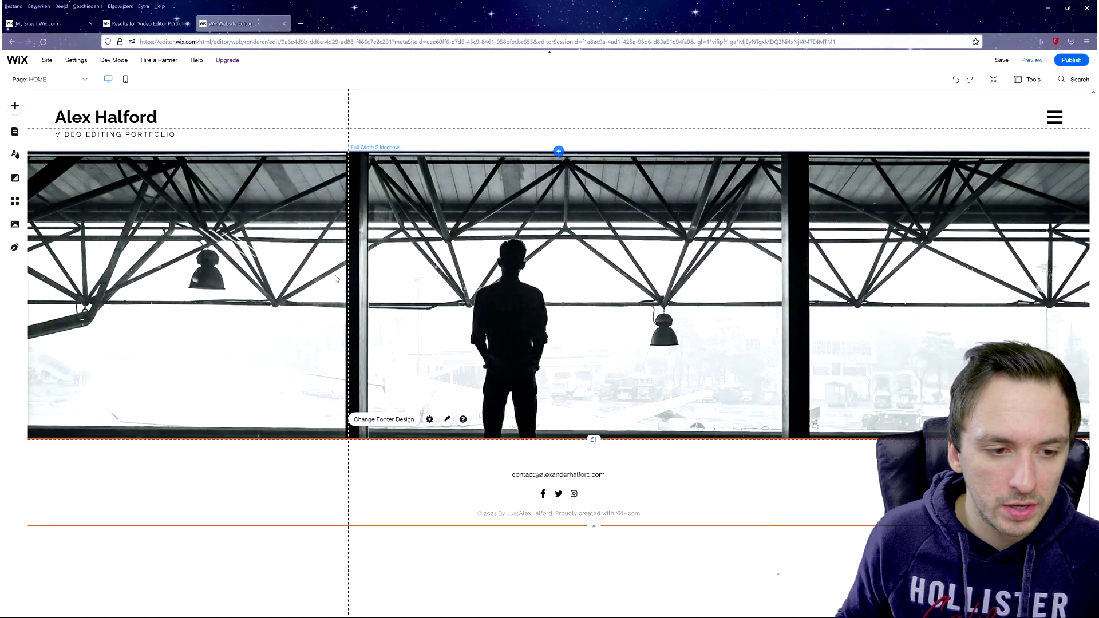
- Step the home slideshow back from slide 3 to slide 1, the man by the metal wall
click(418, 161)
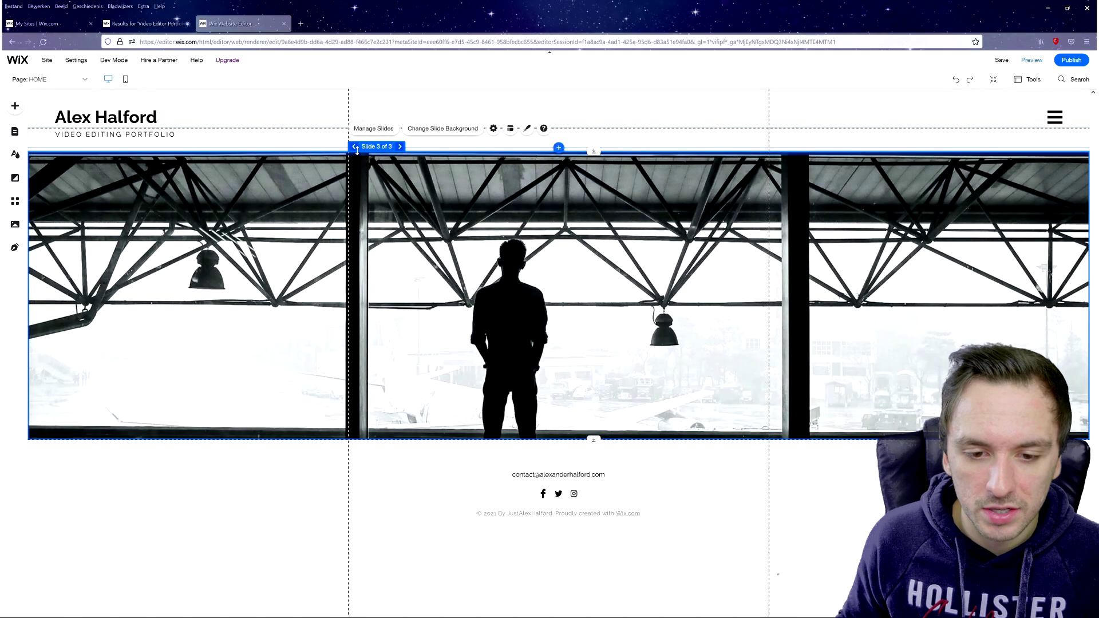
click(353, 146)
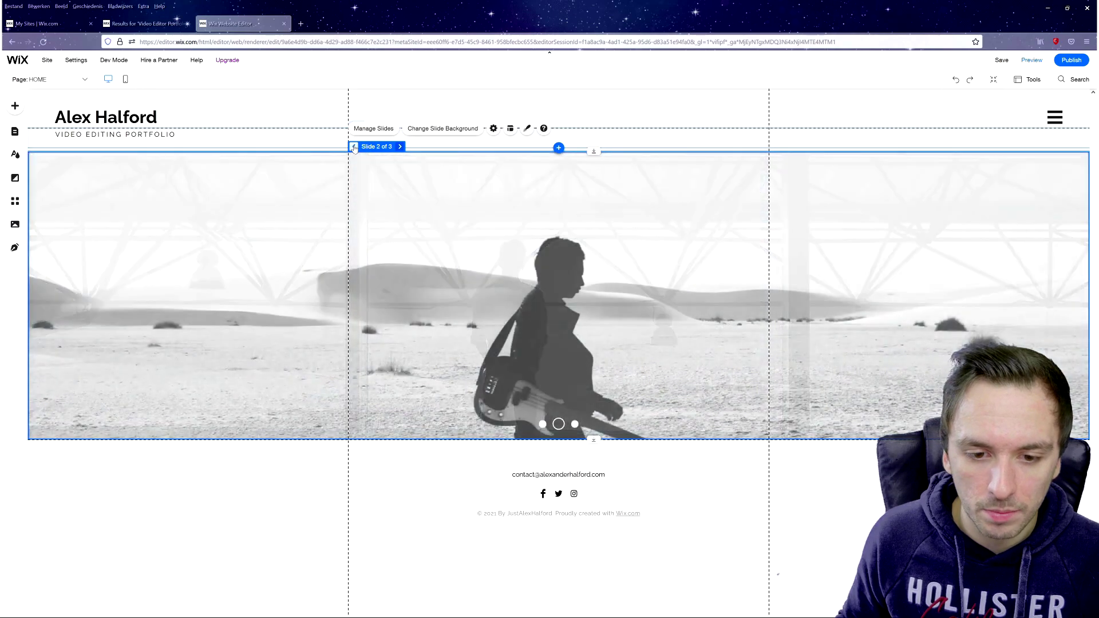
click(353, 146)
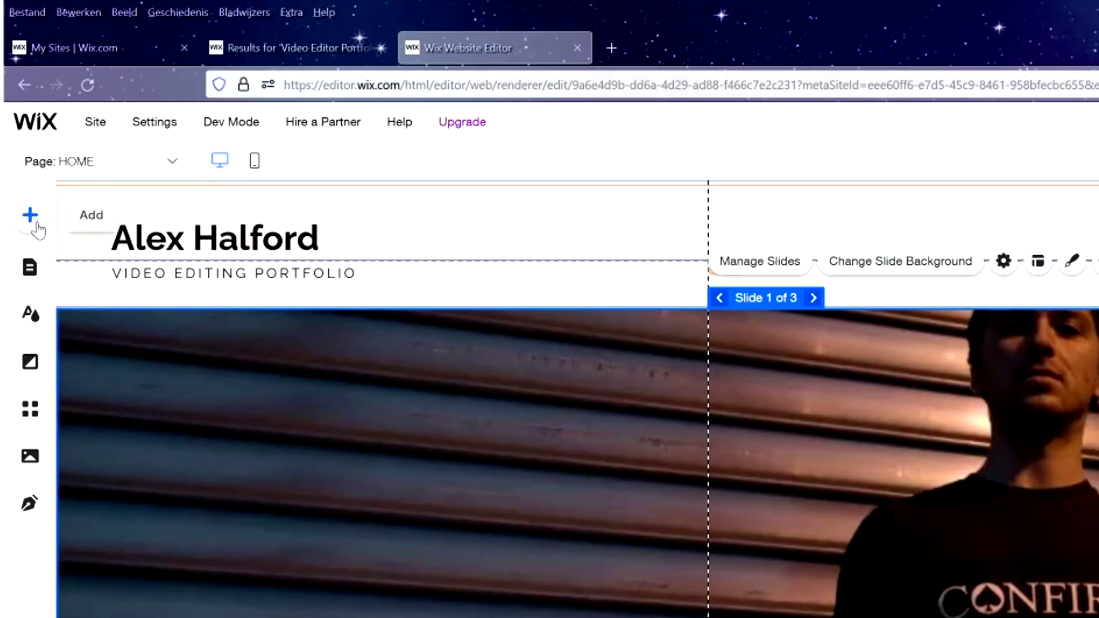
click(117, 171)
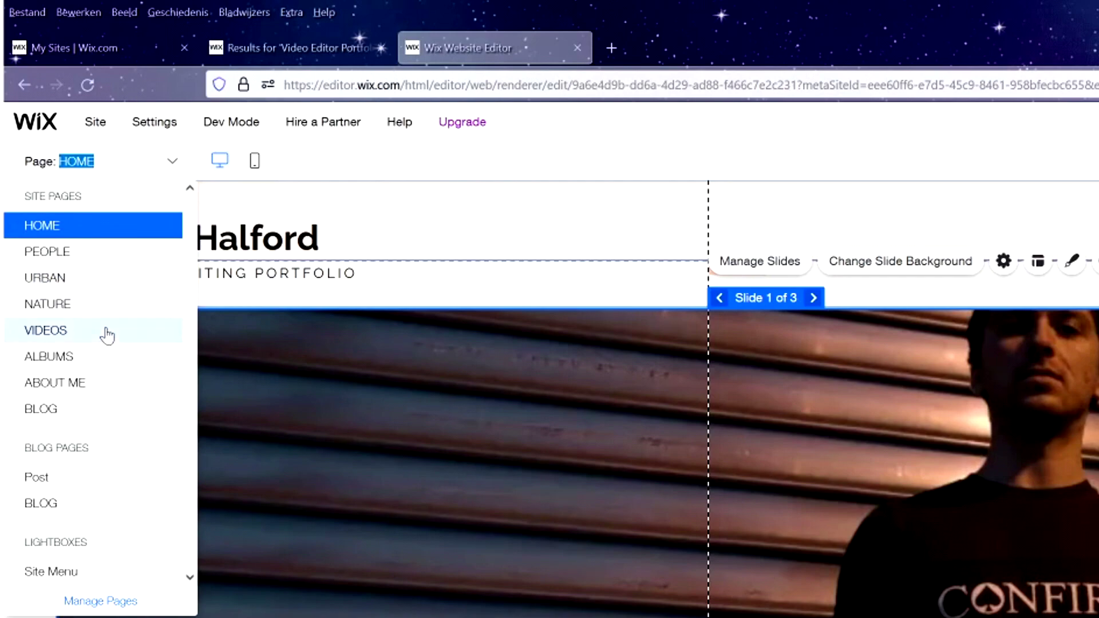
- Go to the VIDEOS page and open the Wix Video widget's settings
click(106, 332)
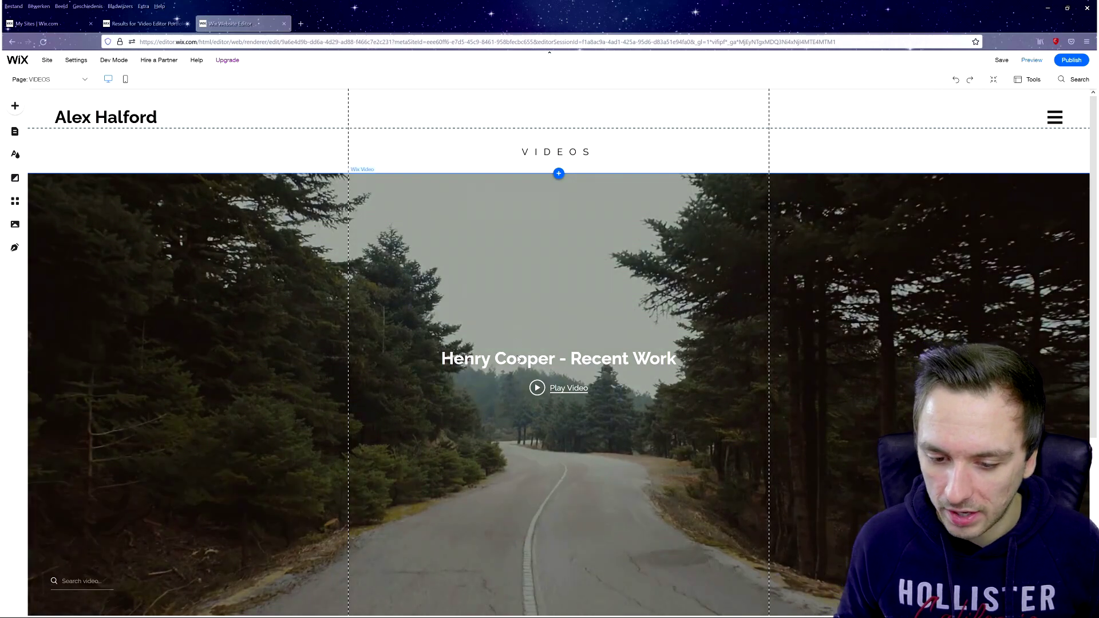
scroll(518, 358, down, 1)
click(553, 318)
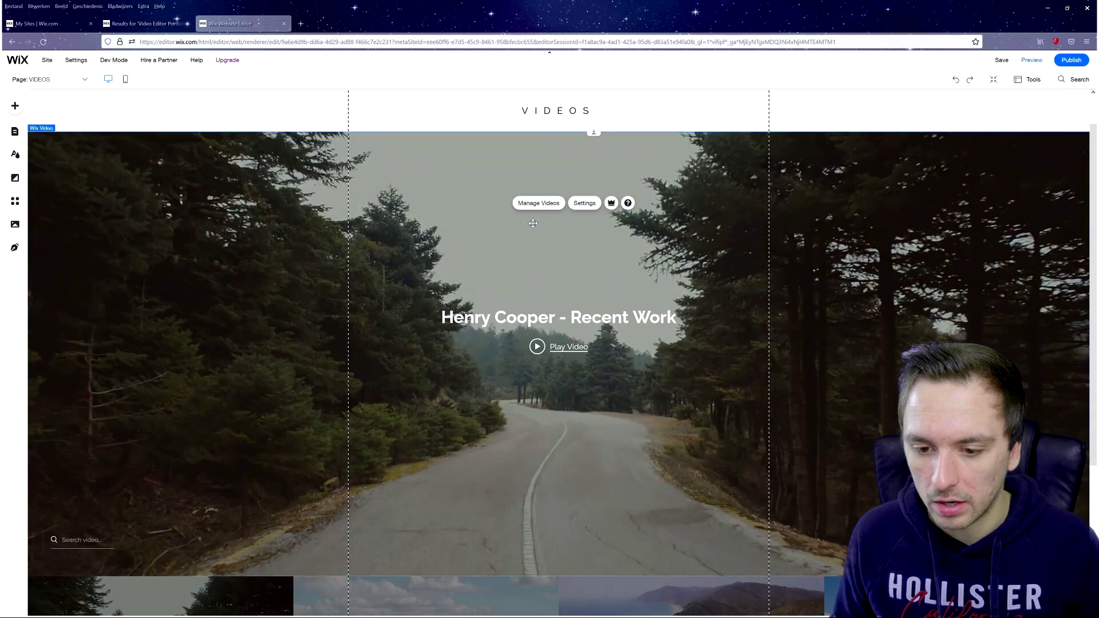
click(586, 204)
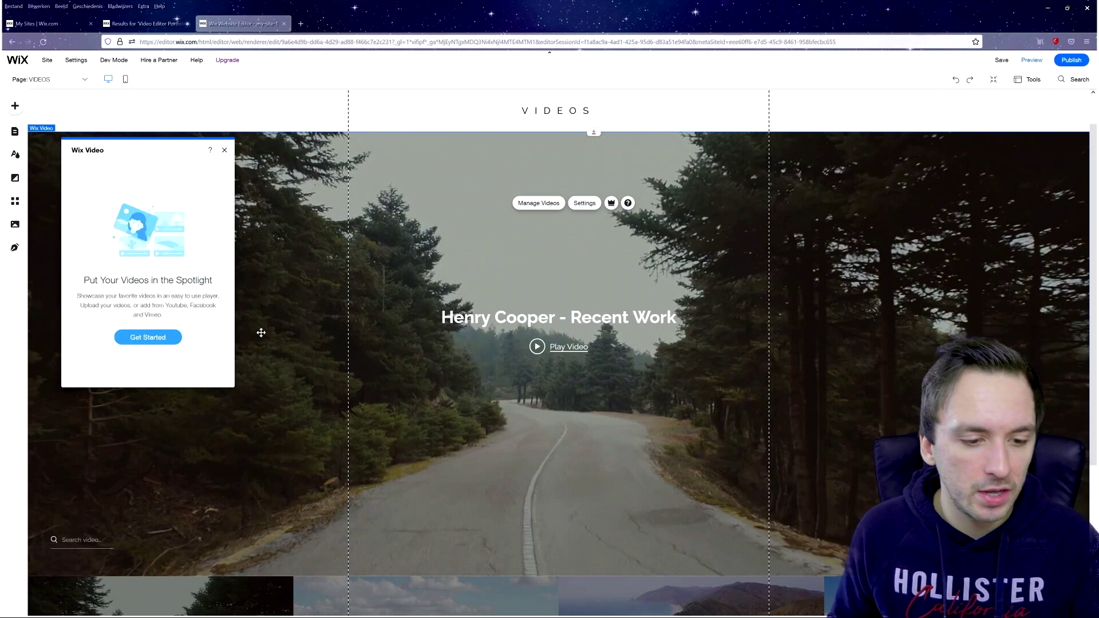
click(150, 342)
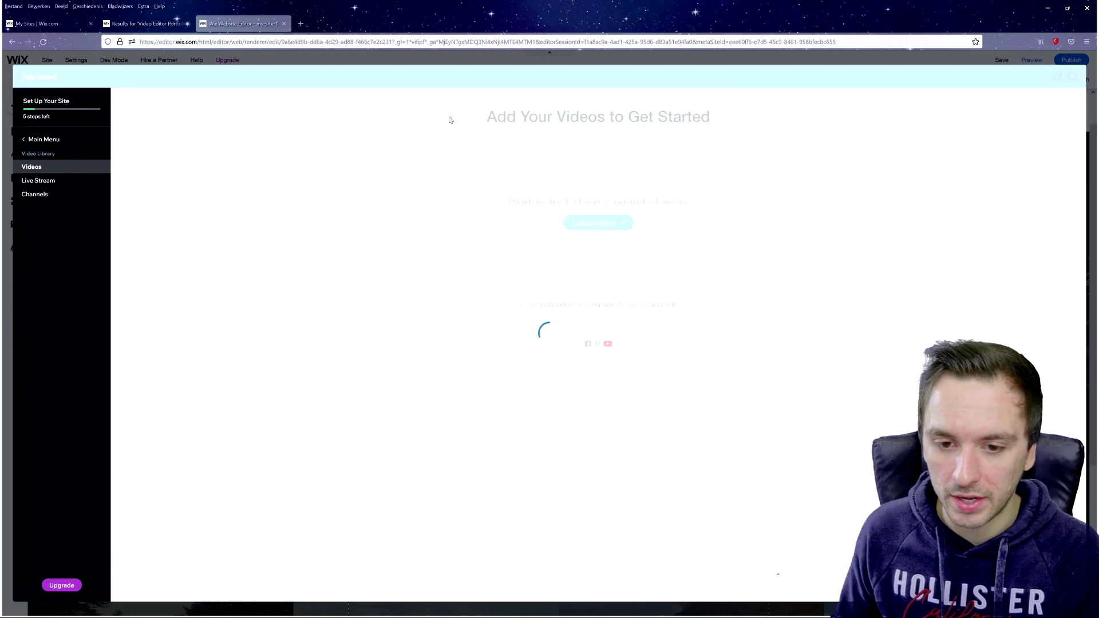
click(582, 225)
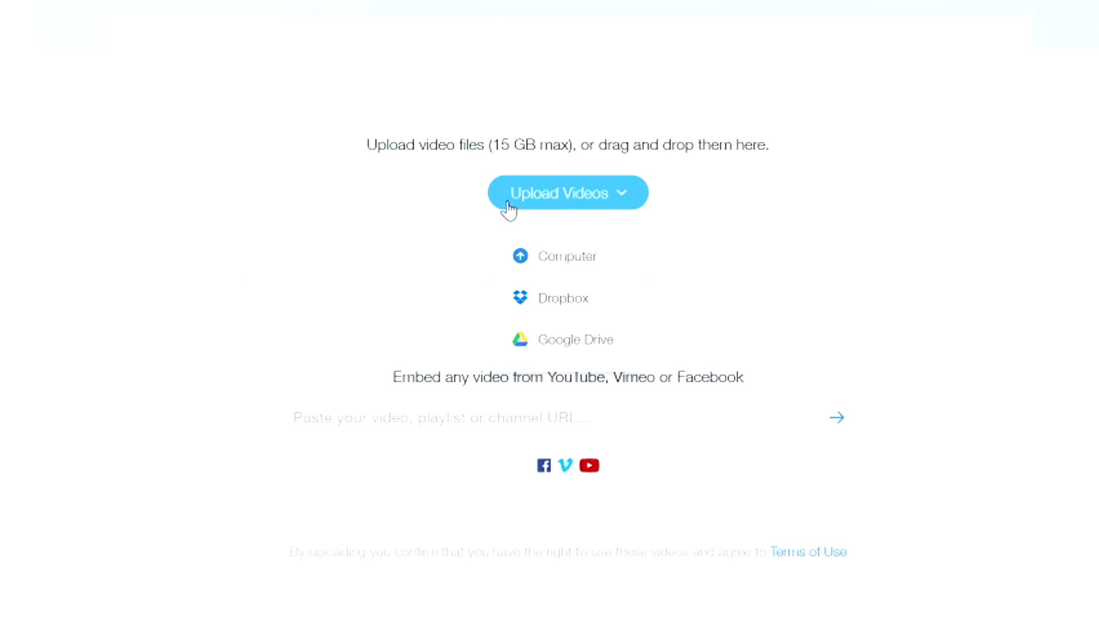
click(505, 194)
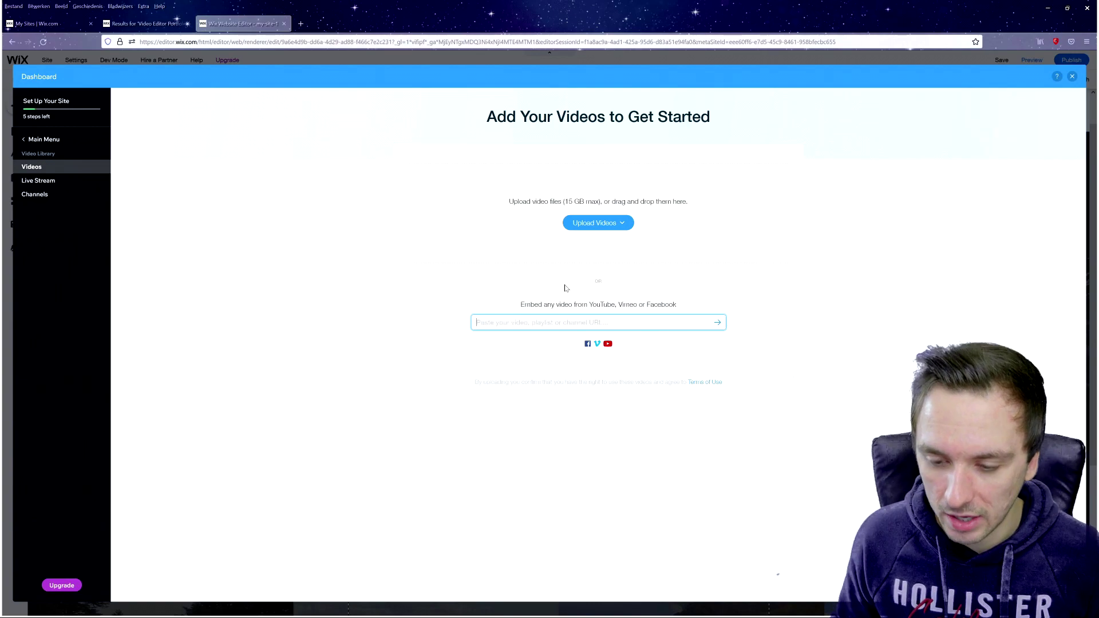
click(588, 229)
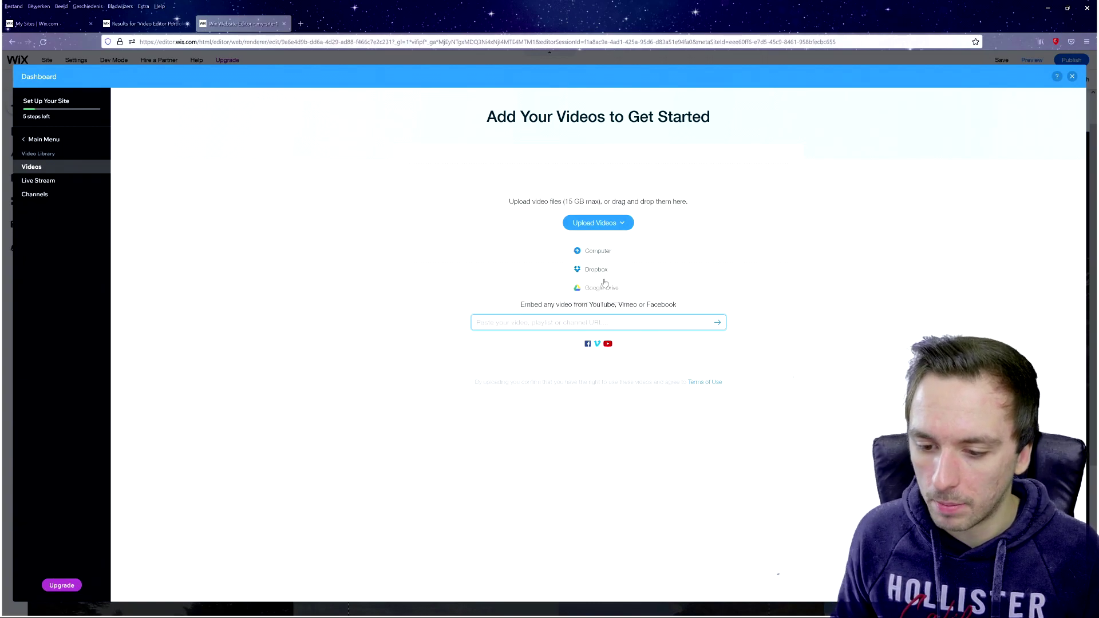
click(130, 88)
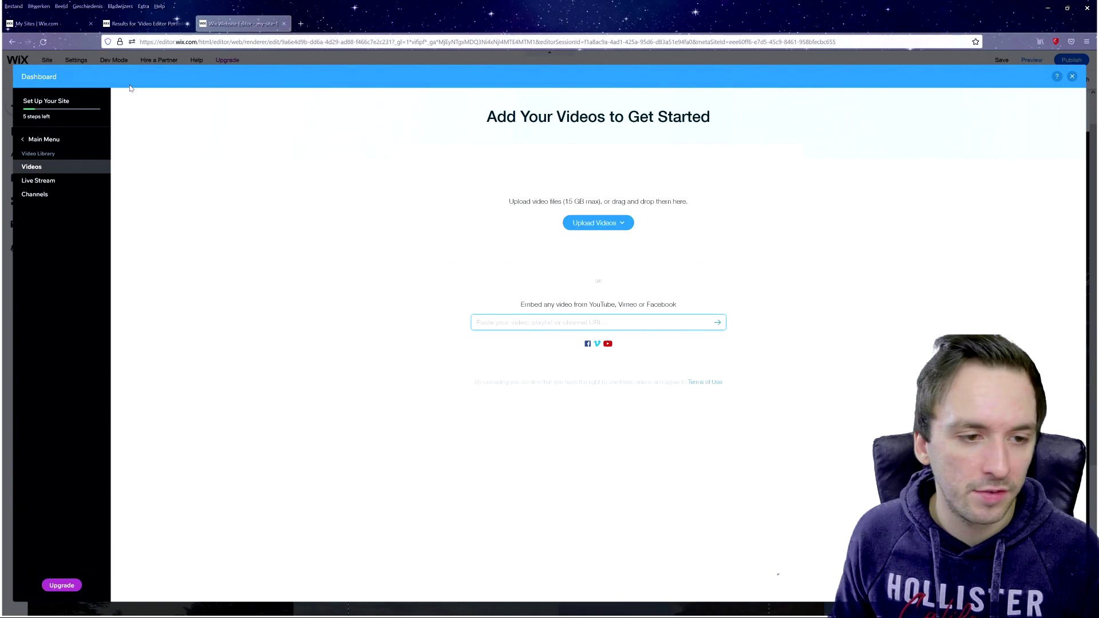
click(1071, 77)
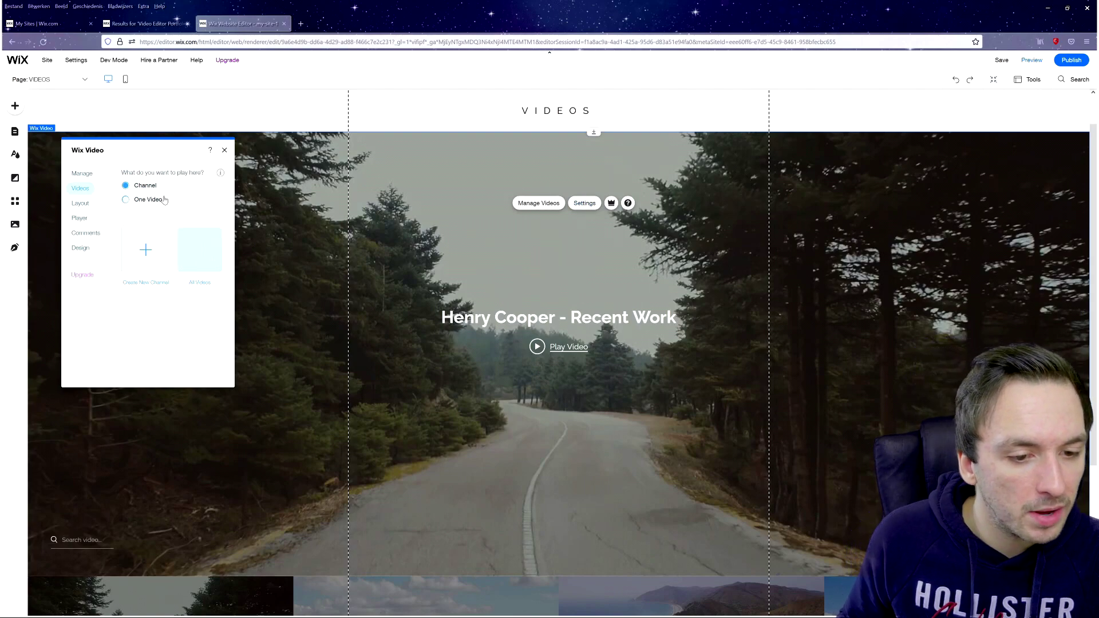
click(125, 199)
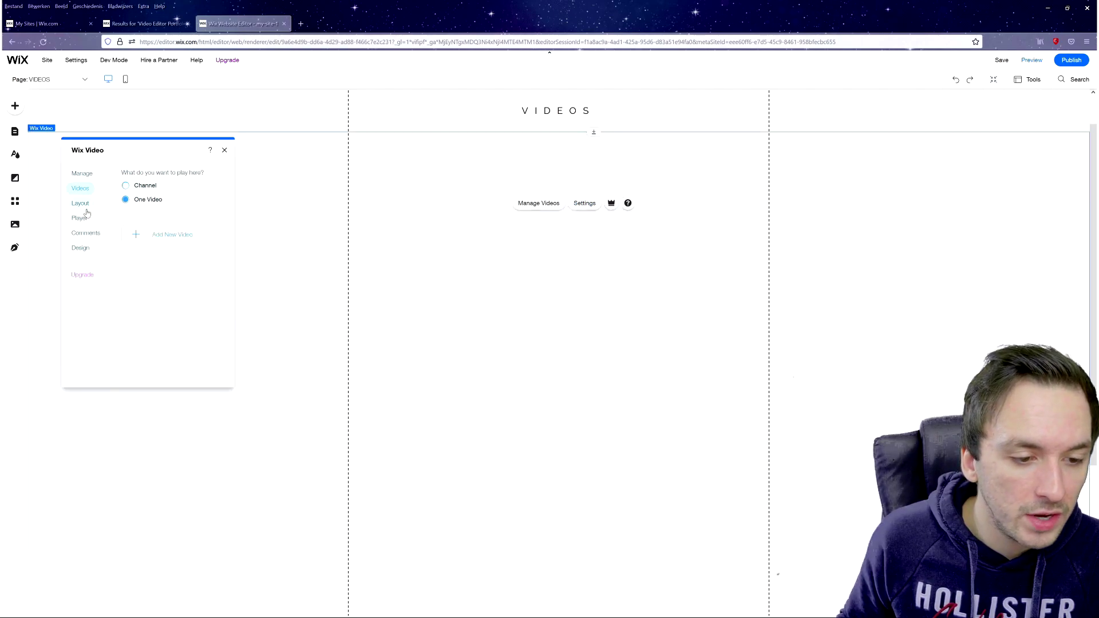
click(80, 205)
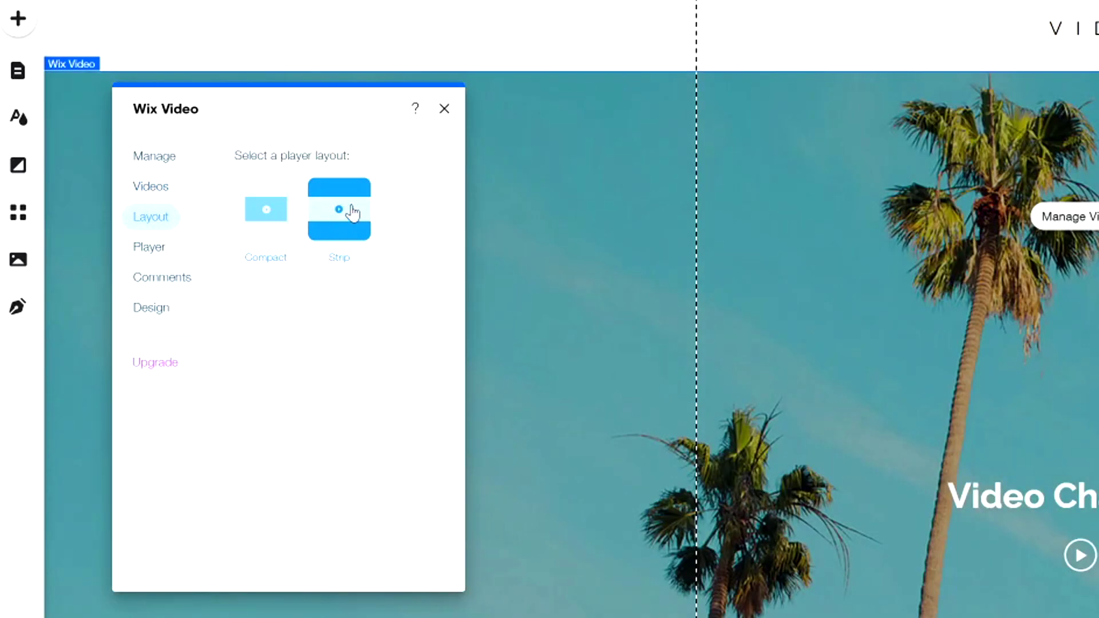
click(158, 246)
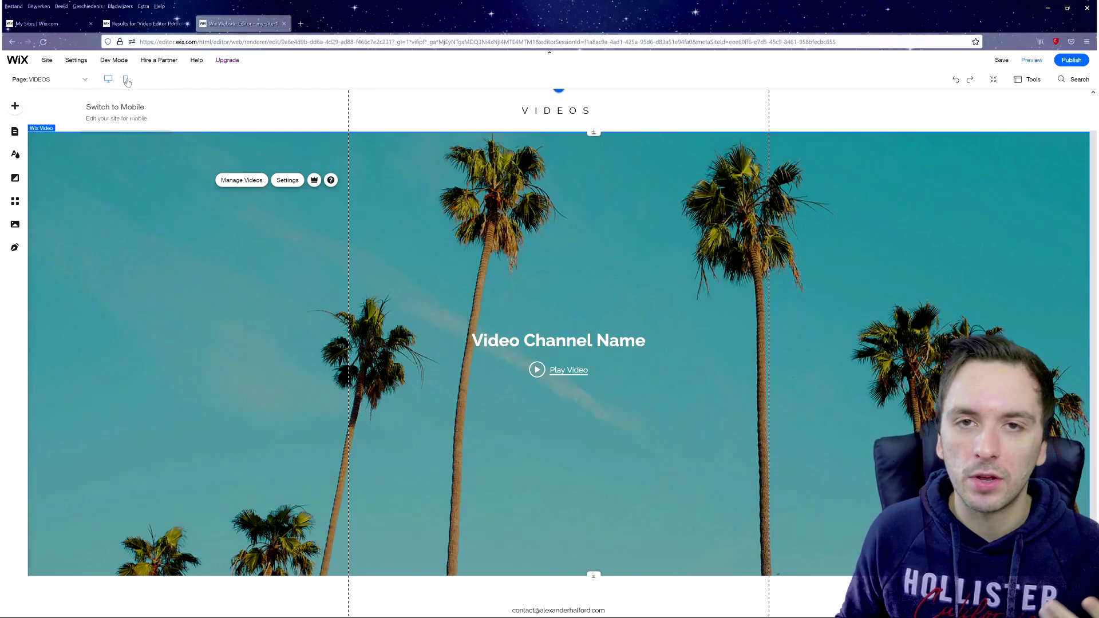
scroll(384, 225, down, 1)
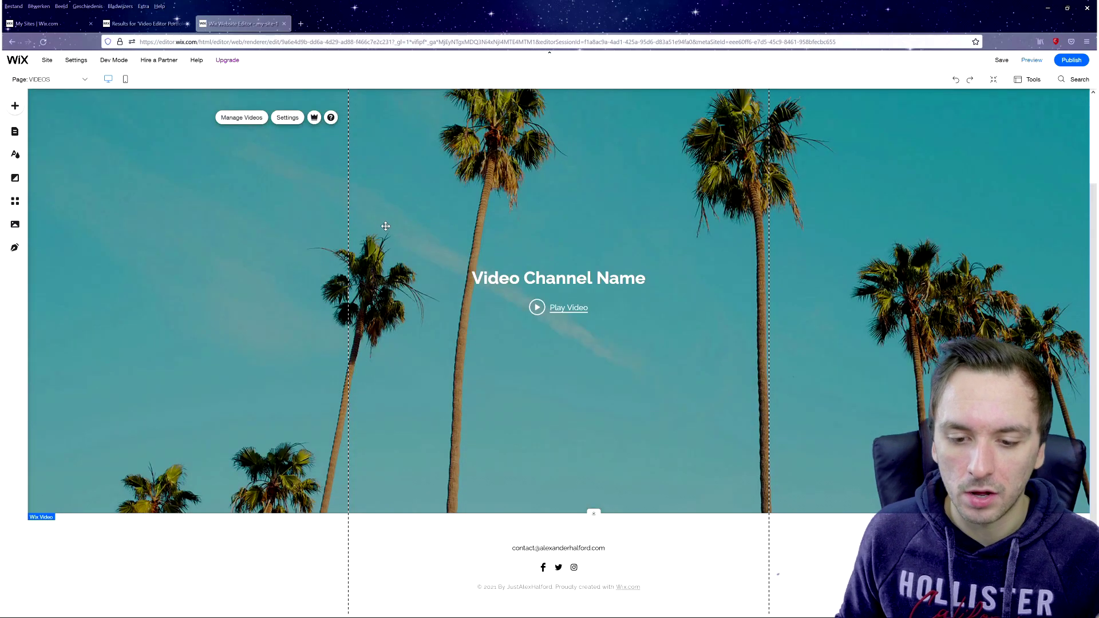
scroll(147, 214, up, 1)
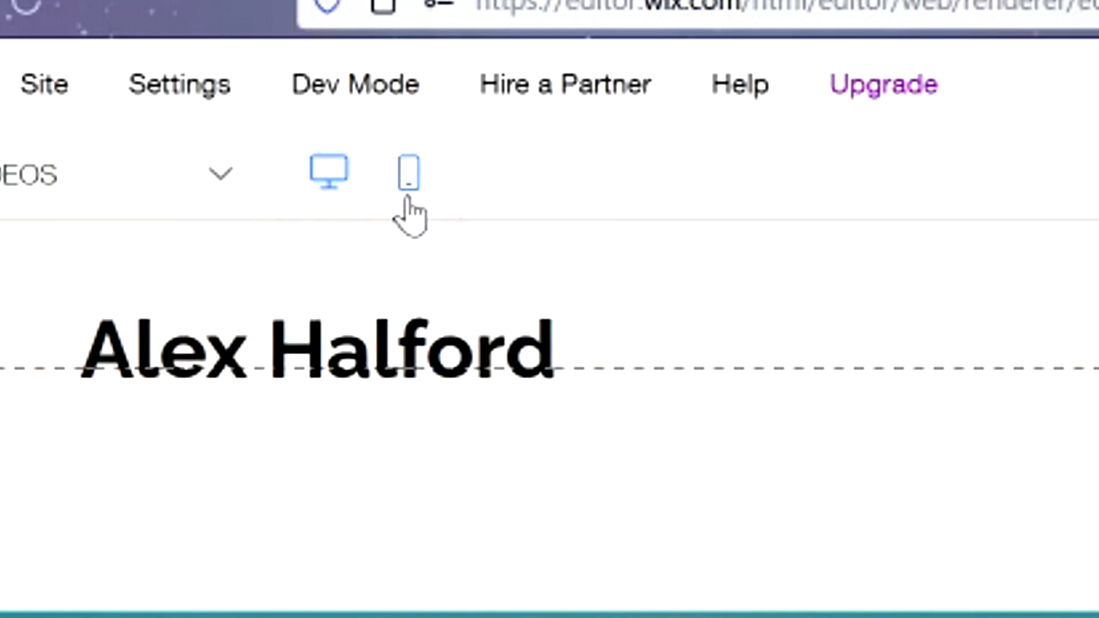
- In the mobile layout, centre-align the VIDEOS heading through Mobile Text Settings
click(408, 183)
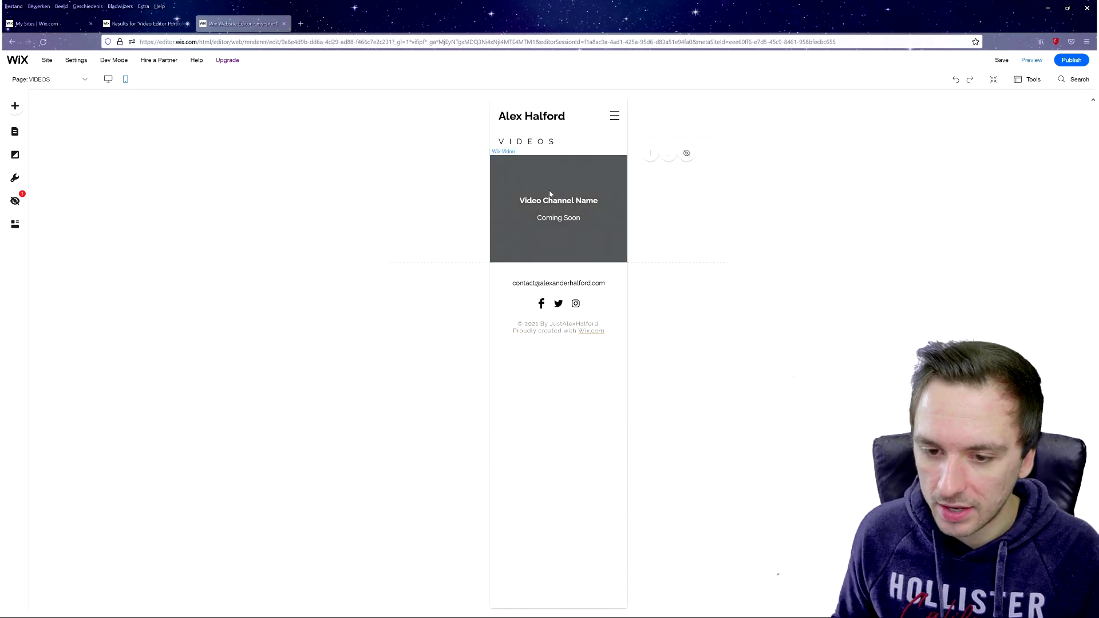
click(546, 143)
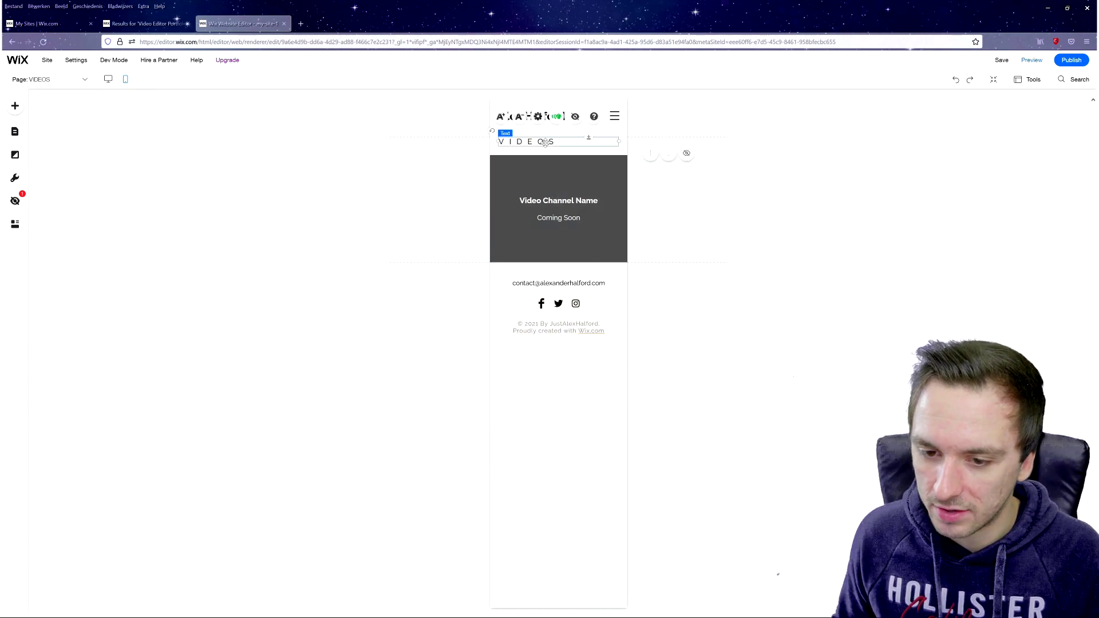
click(538, 117)
click(401, 261)
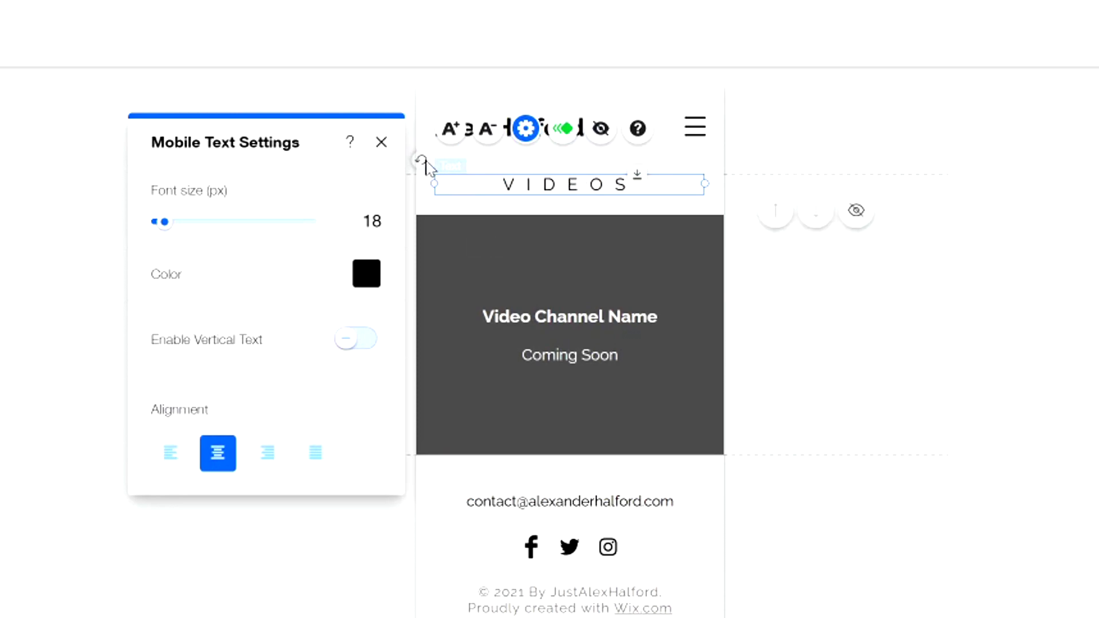
click(381, 143)
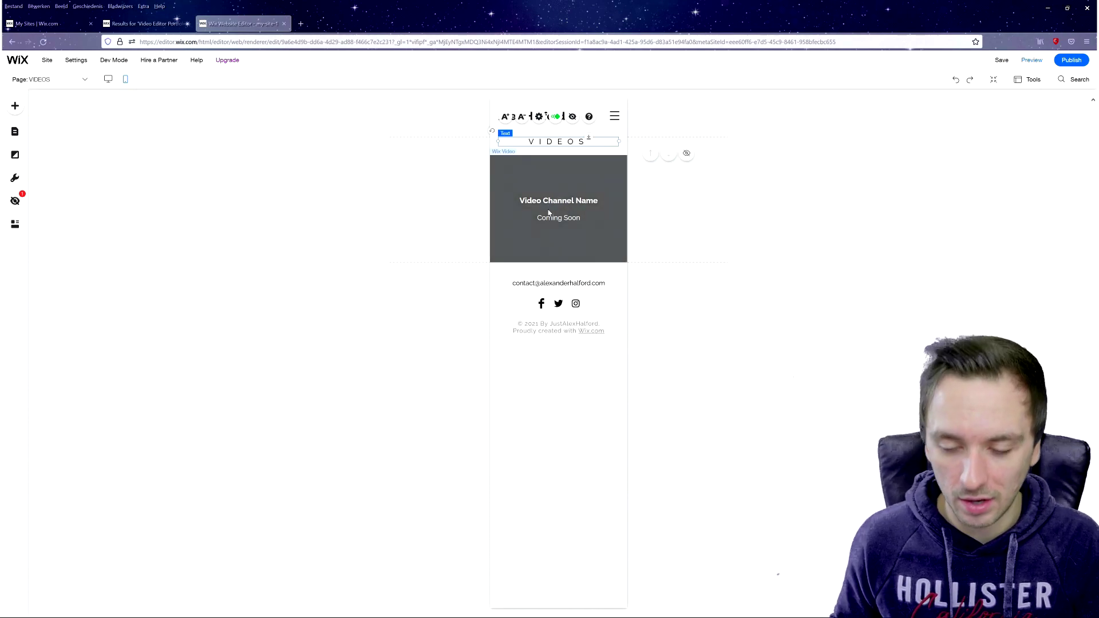
- On the ABOUT ME page in desktop view, choose to change the portrait image
click(36, 80)
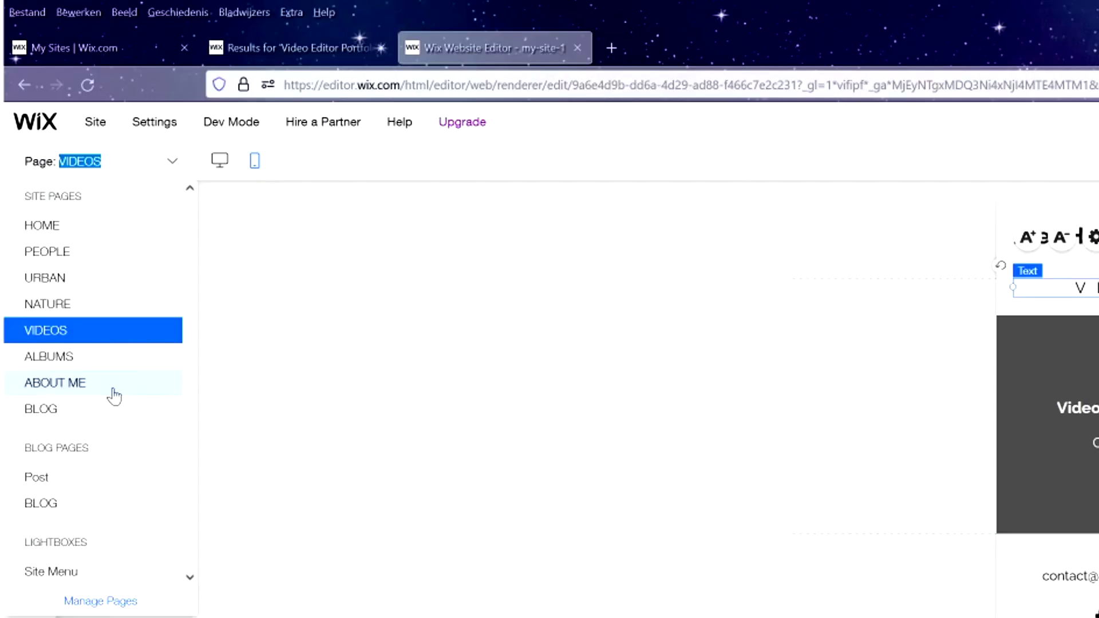
click(113, 395)
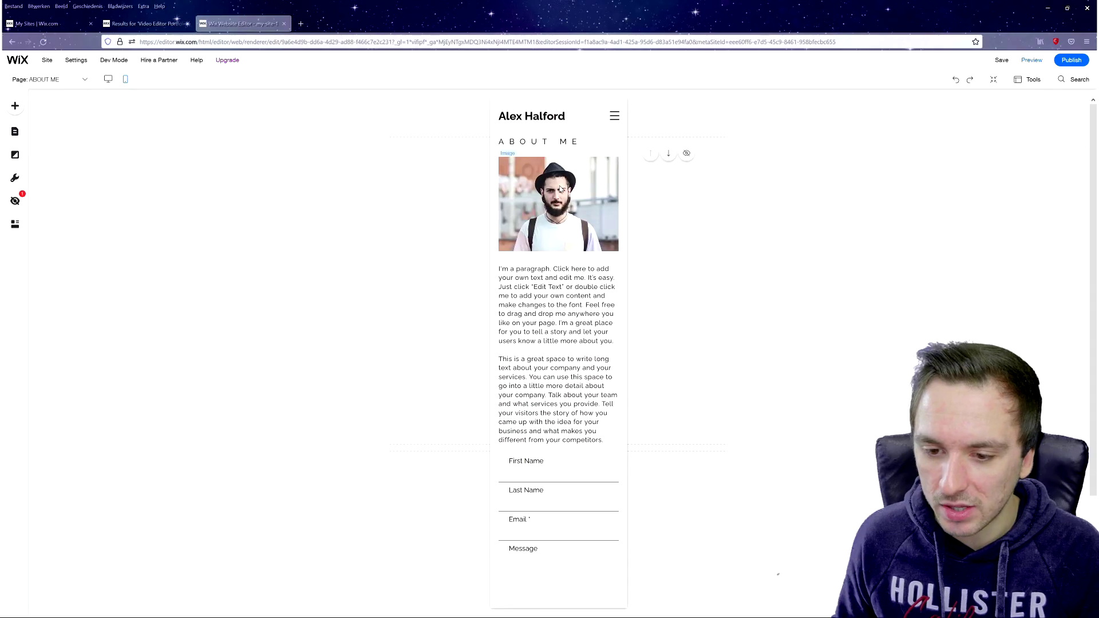
click(559, 192)
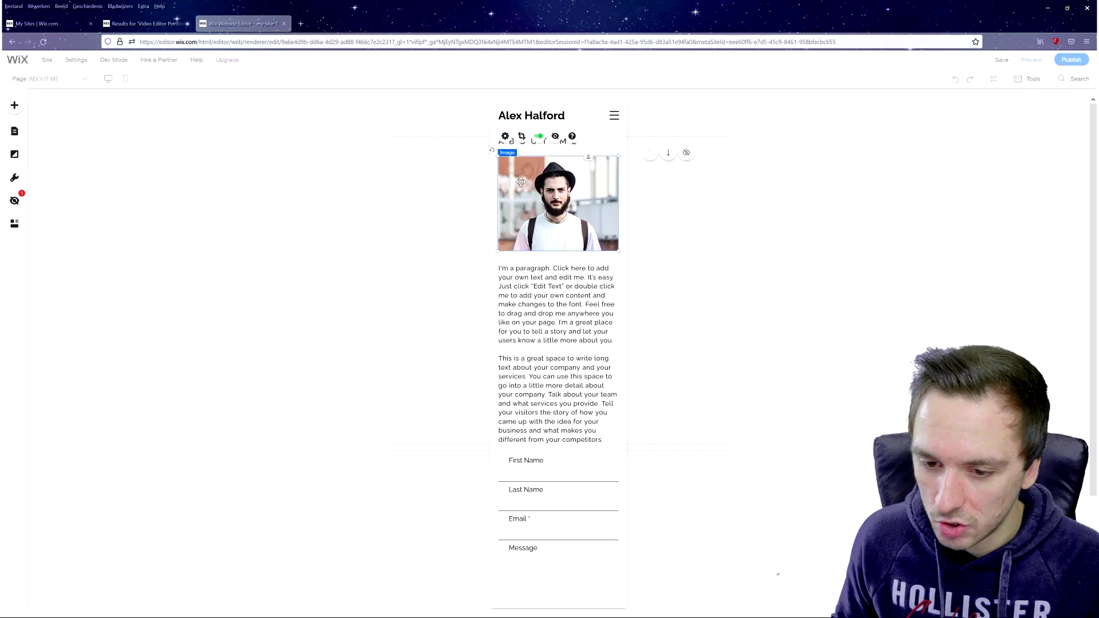
click(109, 80)
click(442, 173)
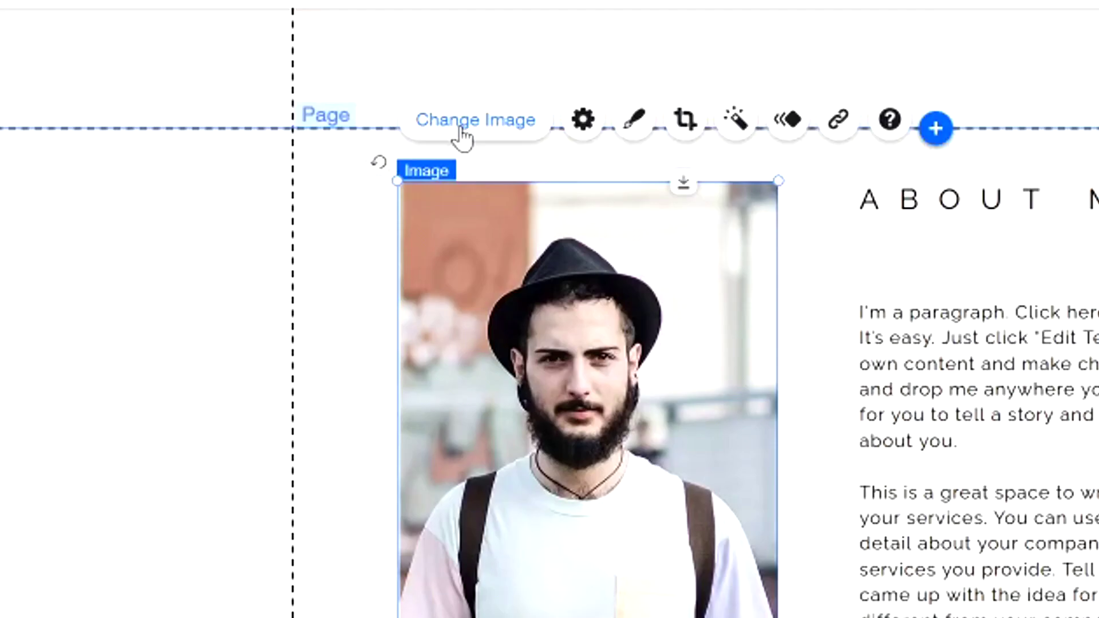
click(461, 133)
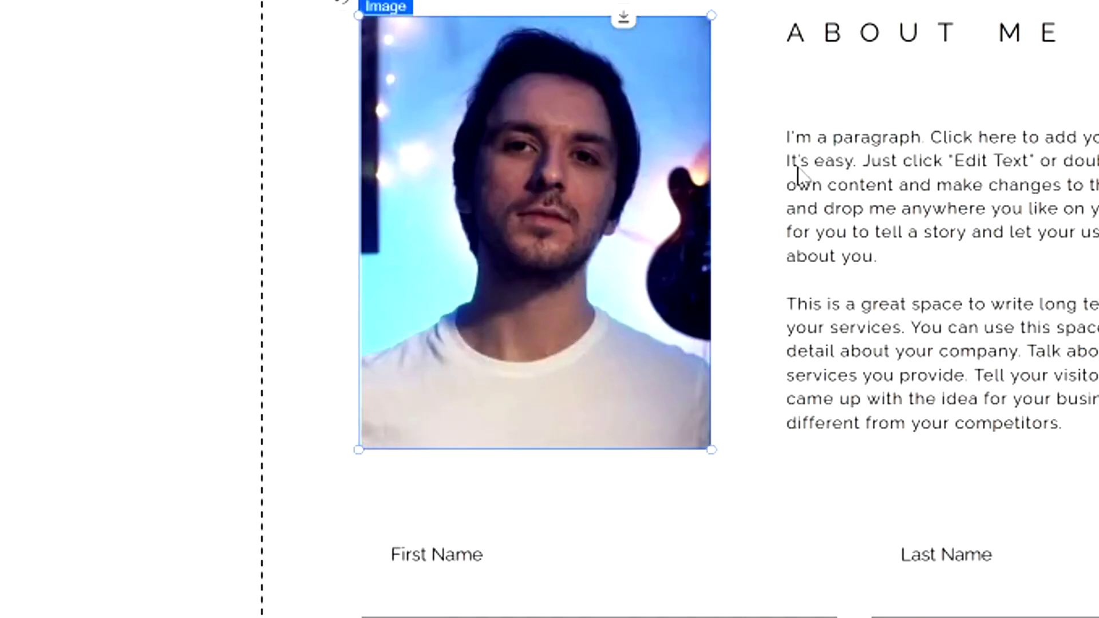
- Replace the placeholder paragraph with a bio of a professional video editor with YouTube and brand experience
double_click(792, 167)
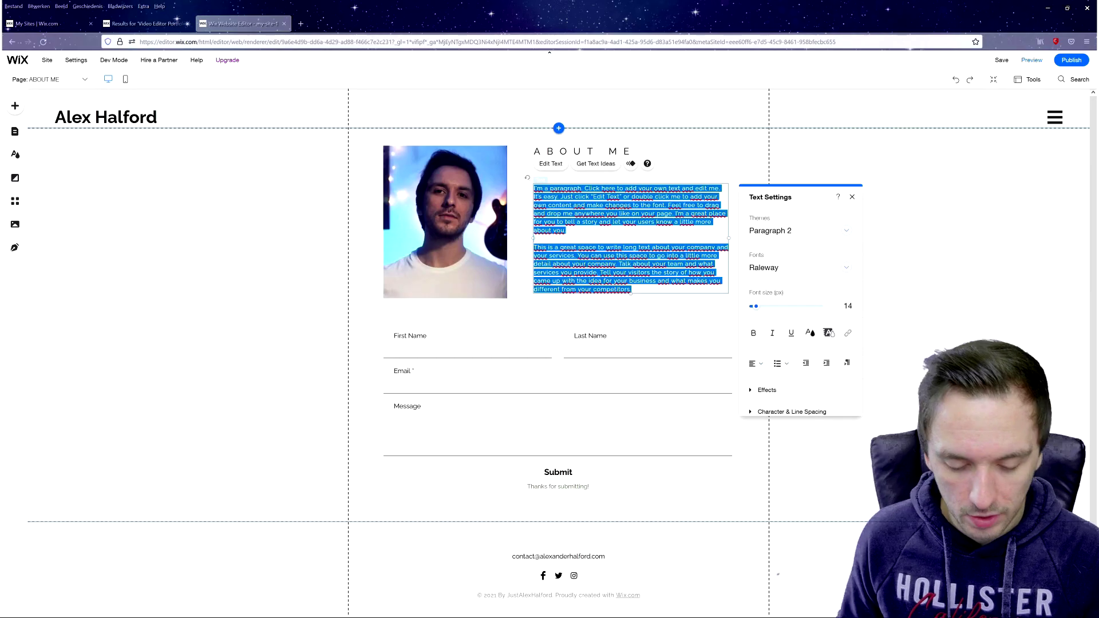
text(Alex)
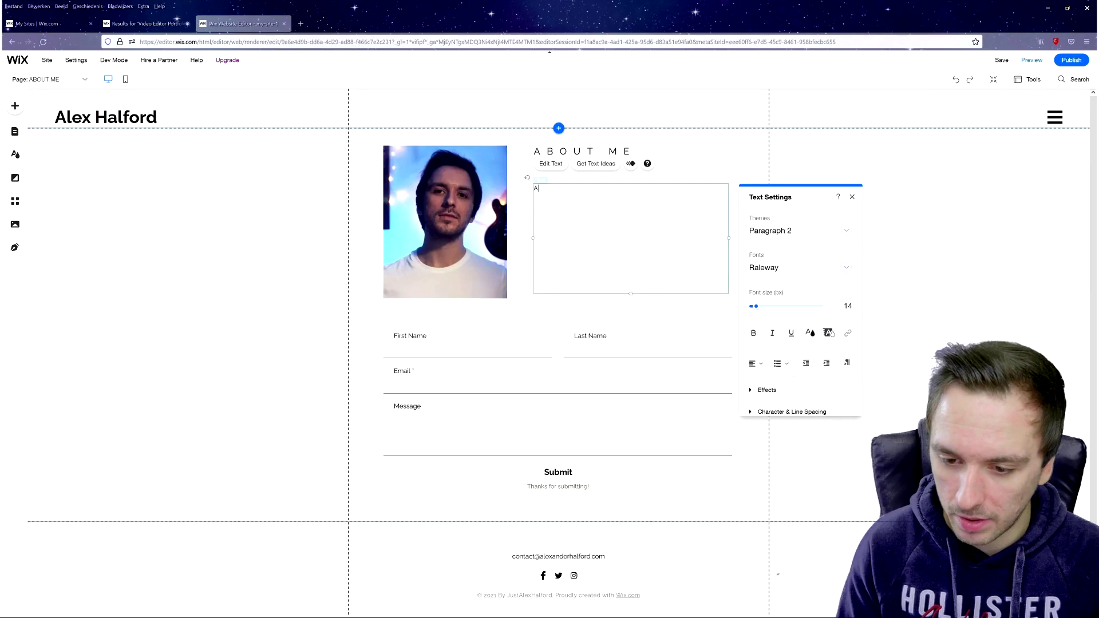
text( is a professional video editor for about 10 years w)
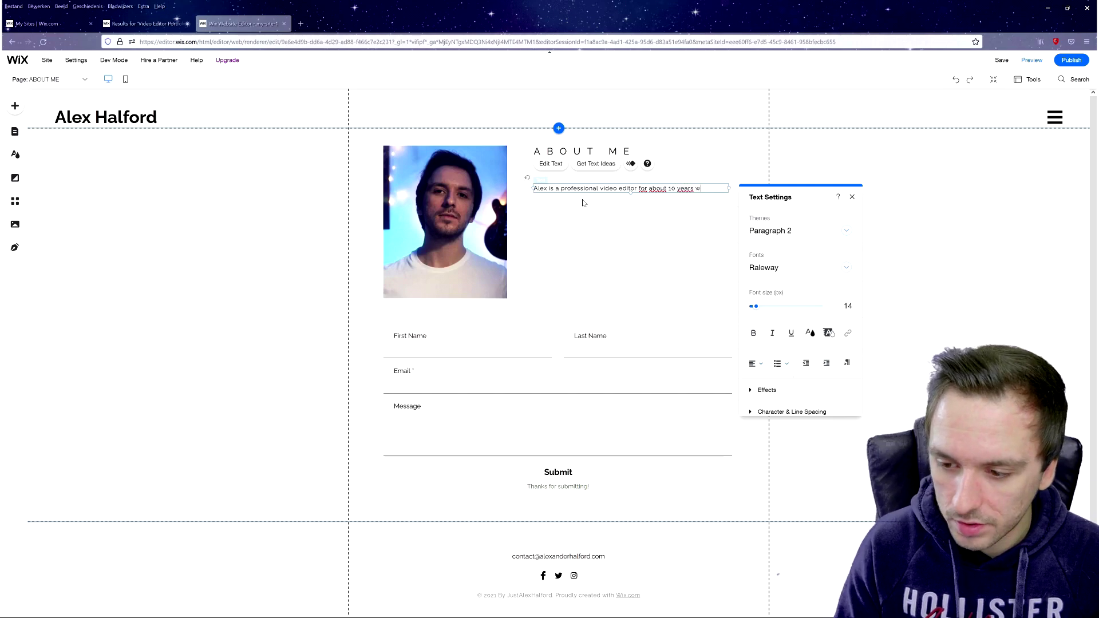
text(of experience)
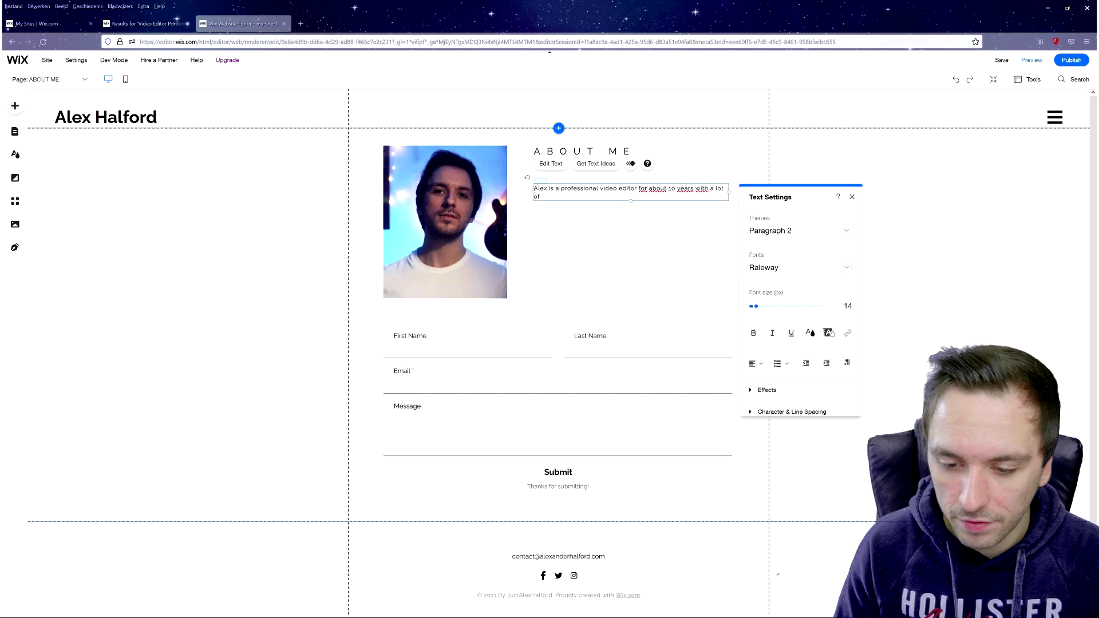
text( building also a YouTu)
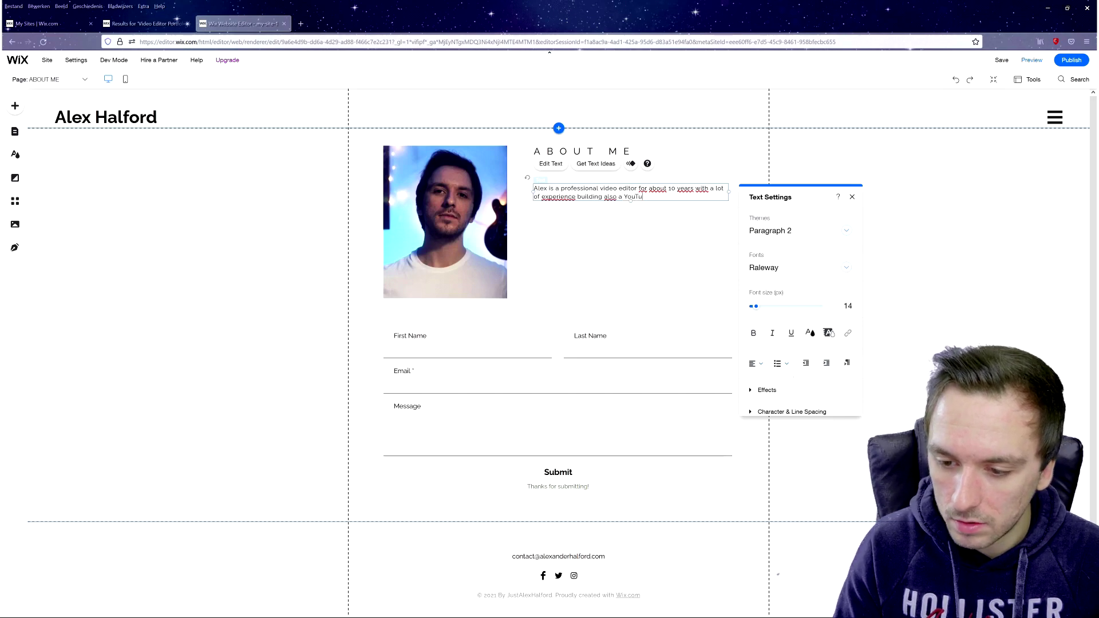
text(be audience and working with di)
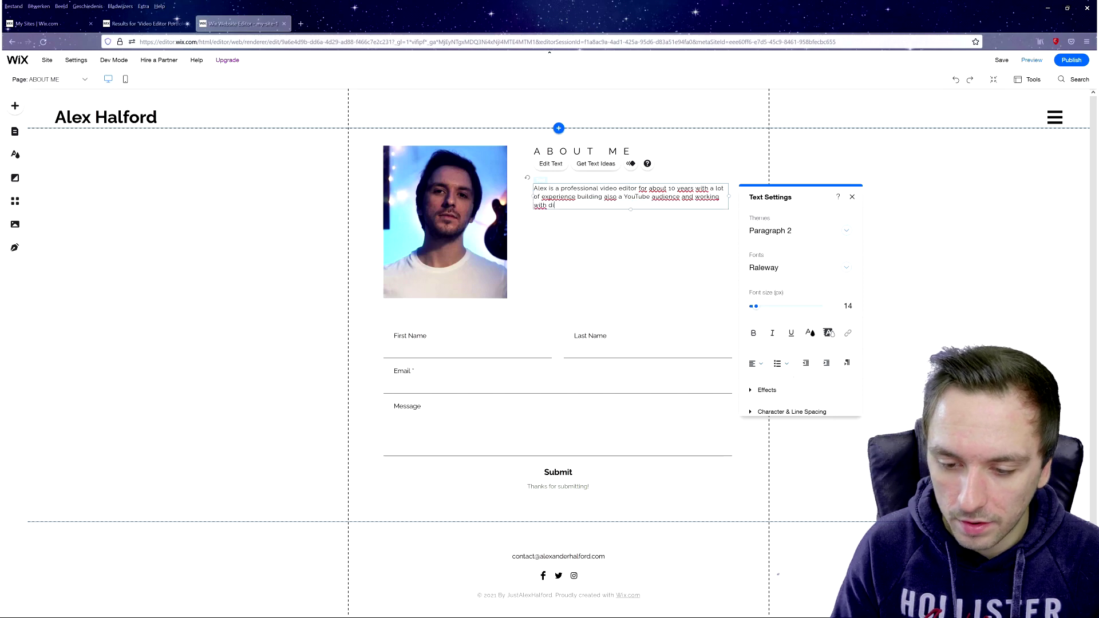
text(fferent brand)
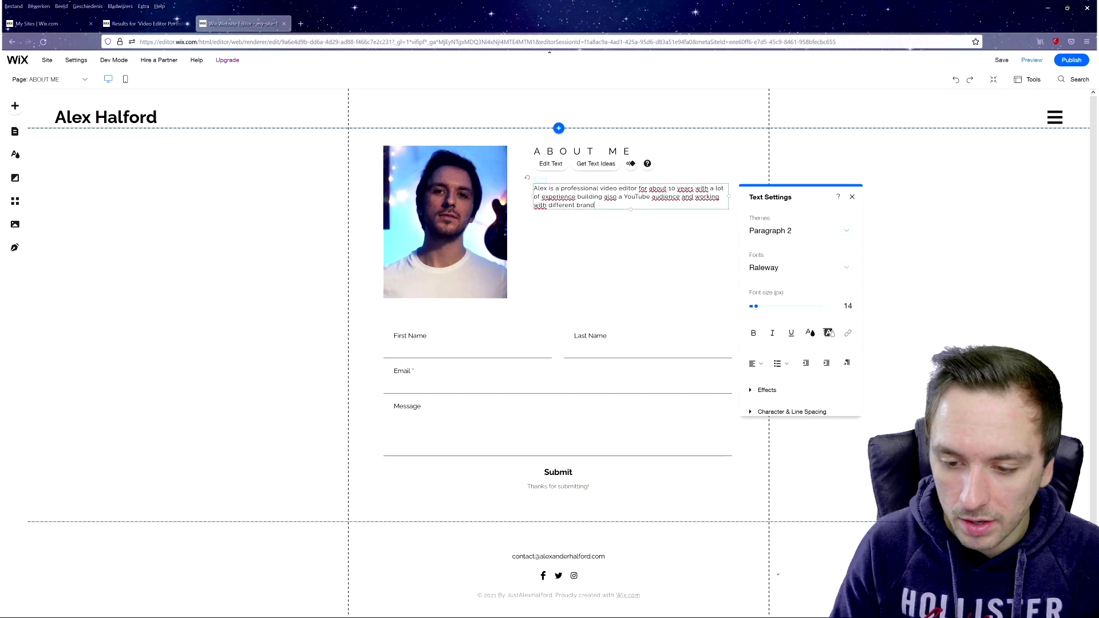
text(s and compan)
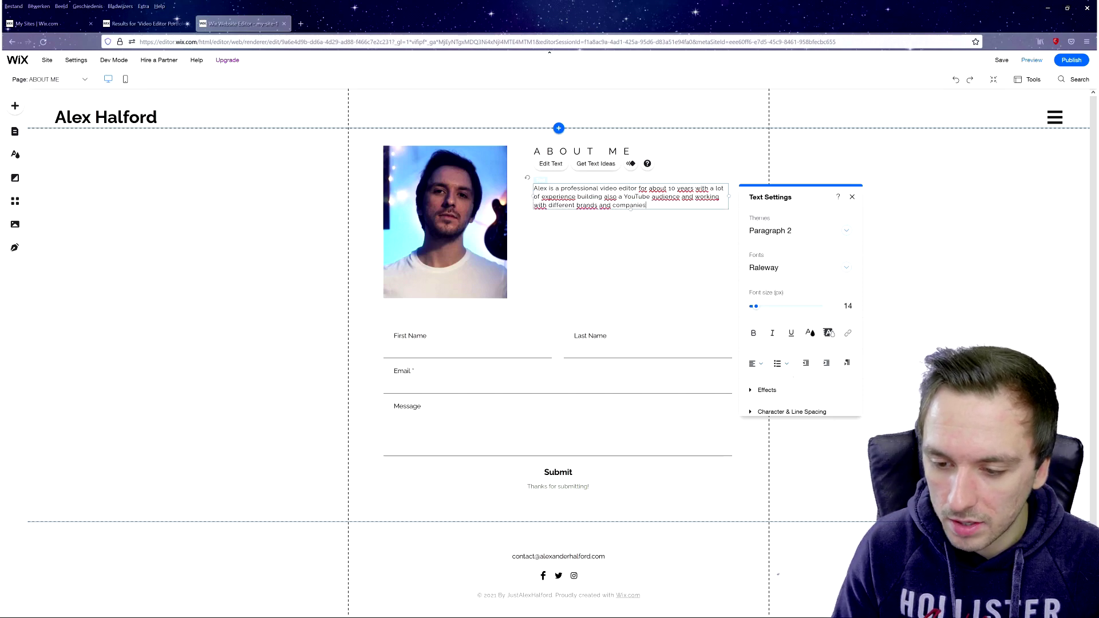
text(ies!)
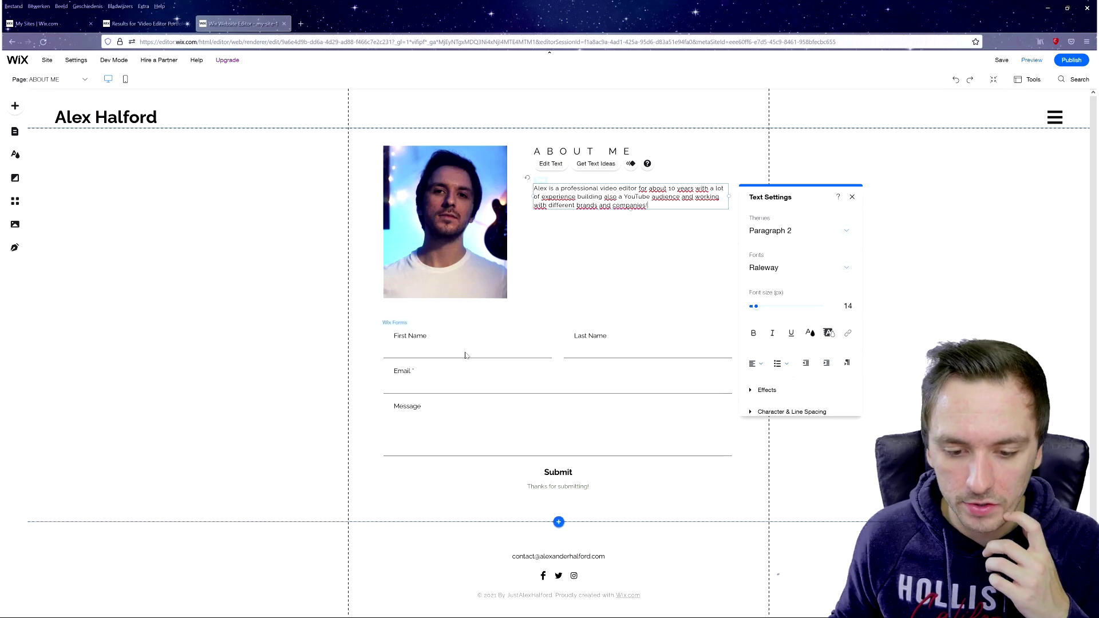
click(465, 352)
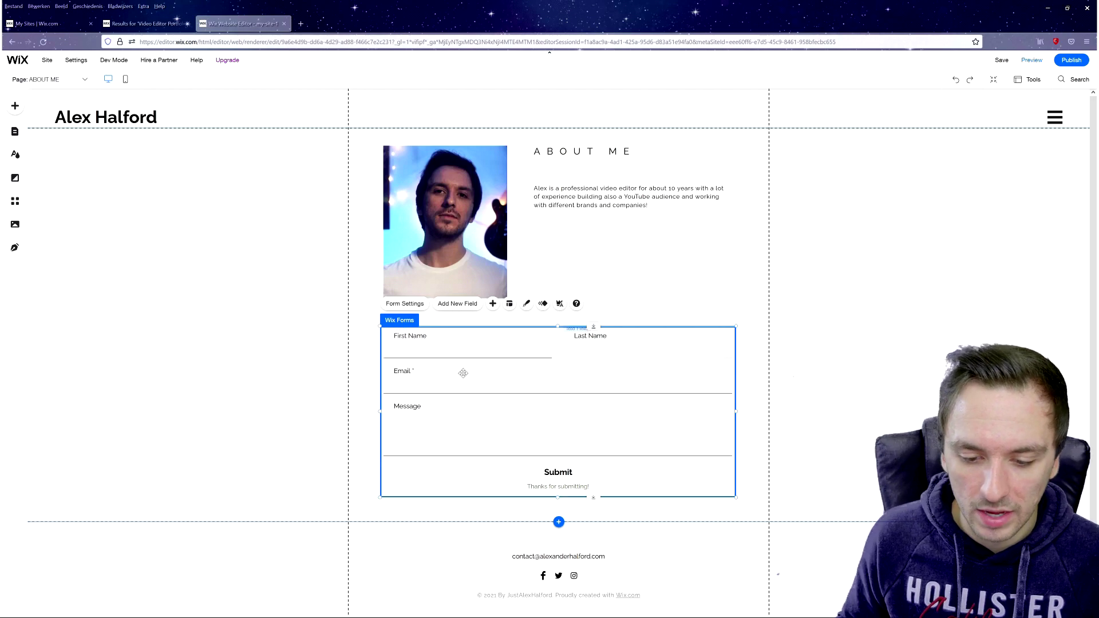
- Set the Submit button's success message to 'We will get in touch with you soon!'
click(569, 472)
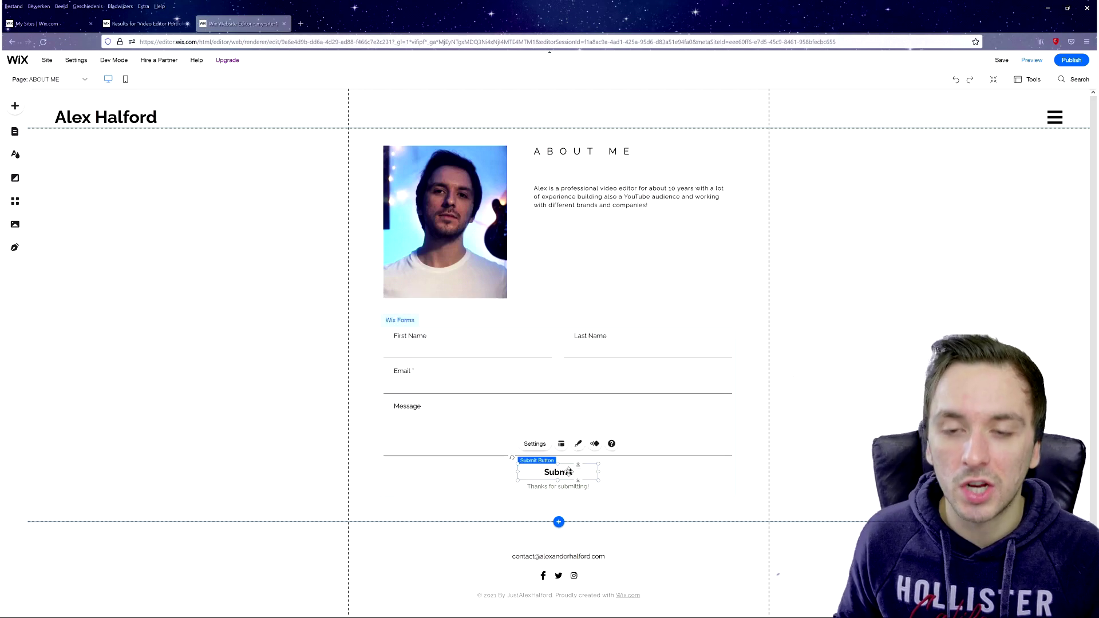
click(535, 444)
text(We will )
text(get in touch with i)
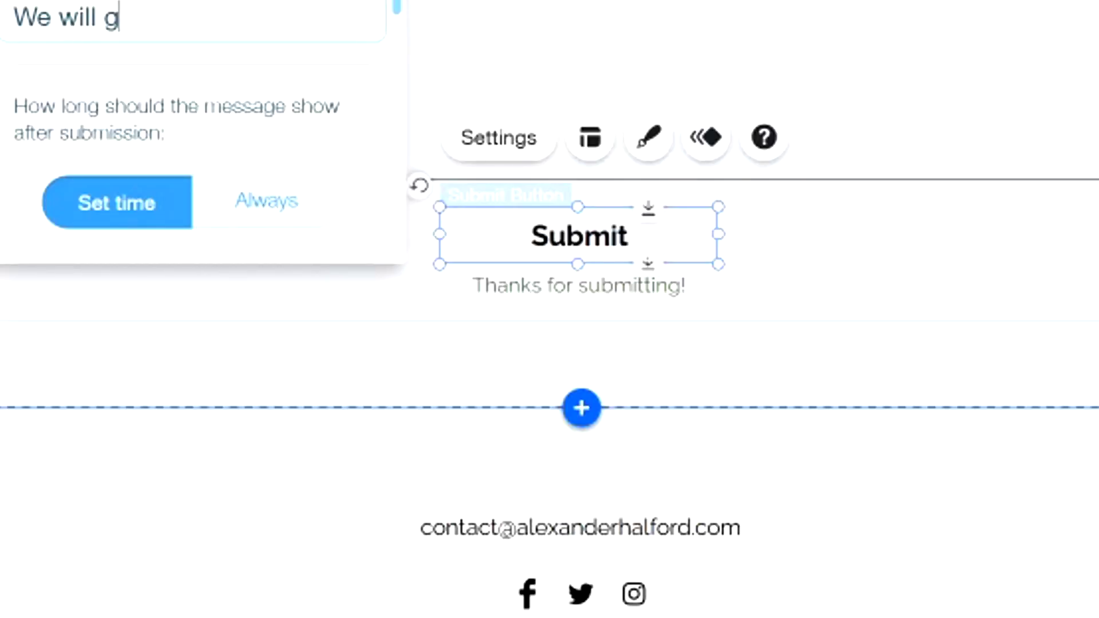
text(y)
key(BackSpace)
key(BackSpace)
text(you soon!)
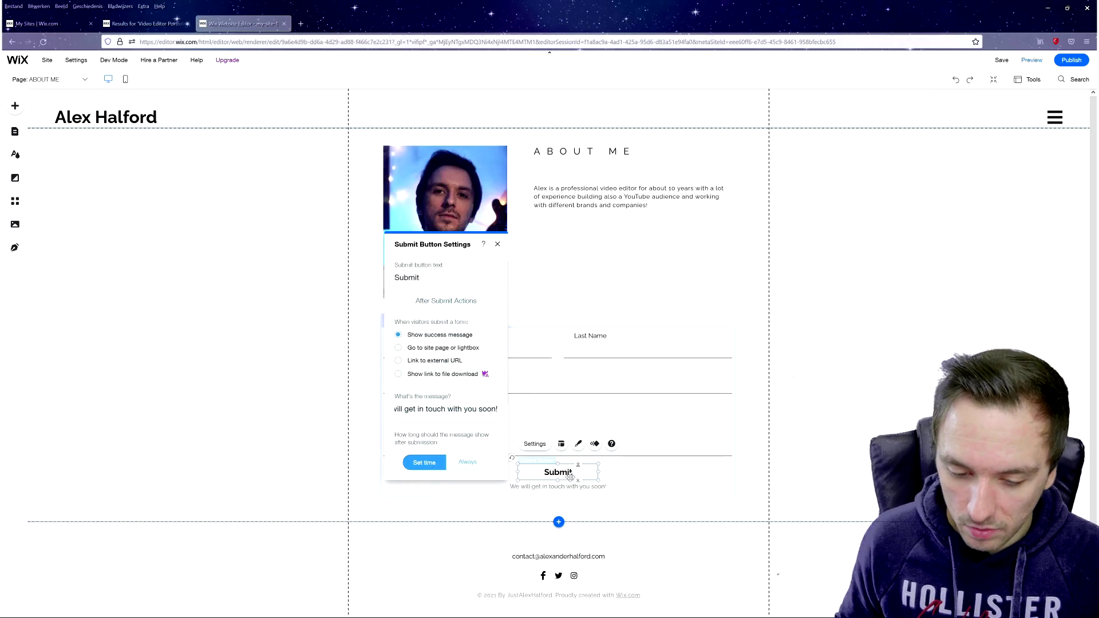
click(508, 264)
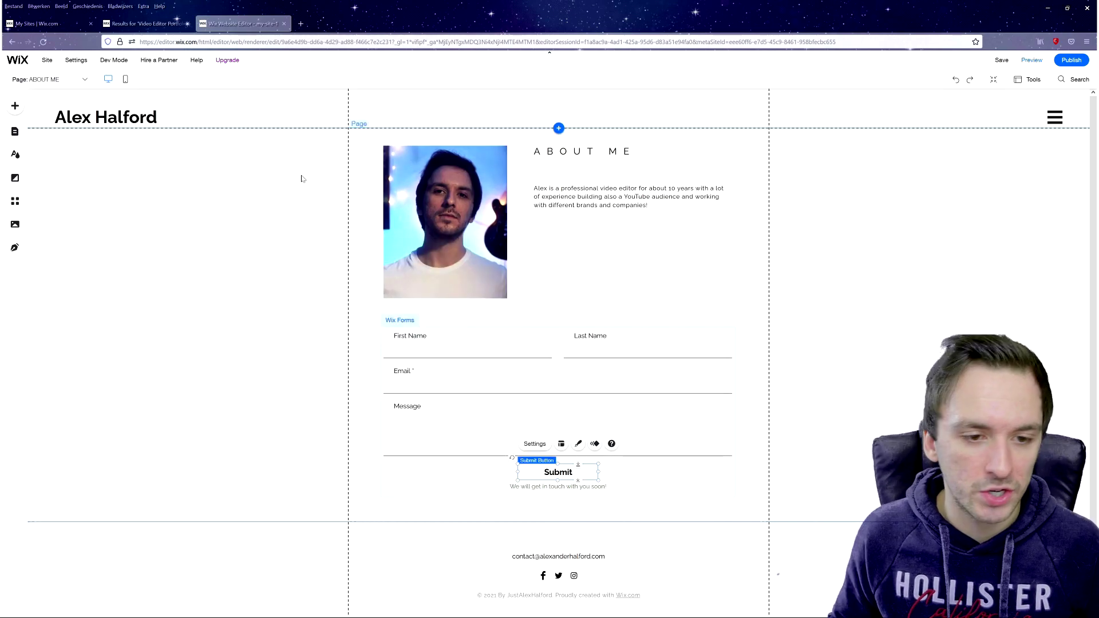
mouse_move(66, 86)
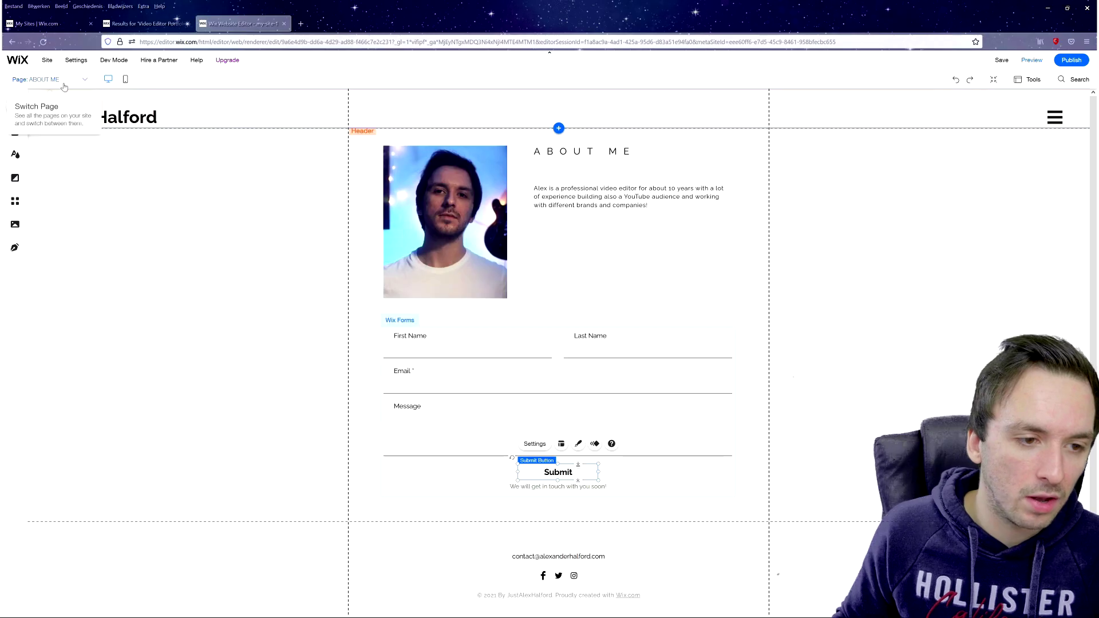